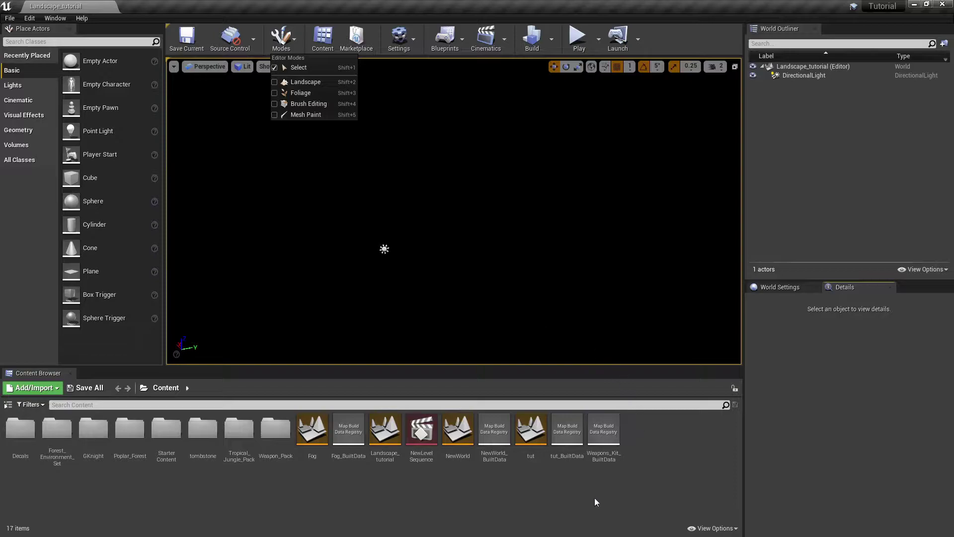
- Switch the level editor to Landscape mode for creating a new landscape
click(332, 222)
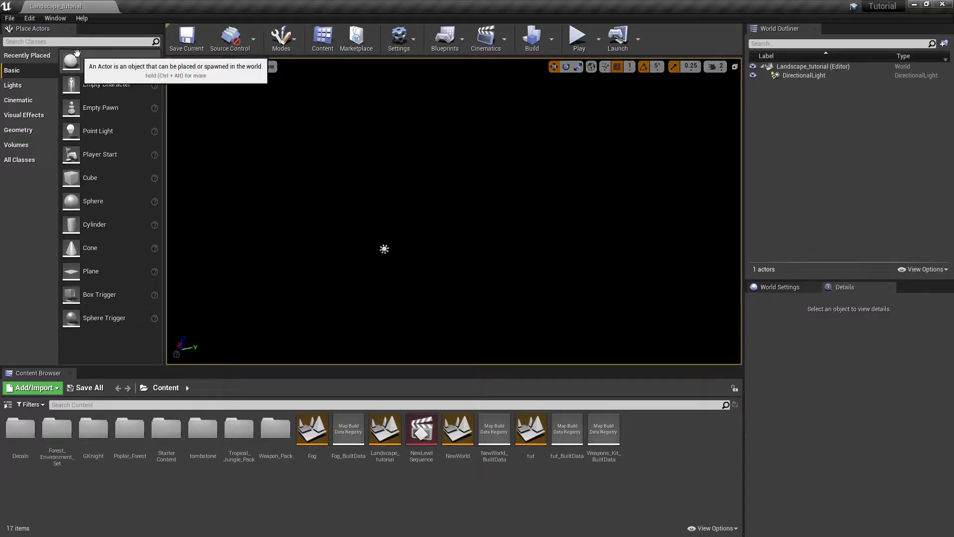
click(286, 38)
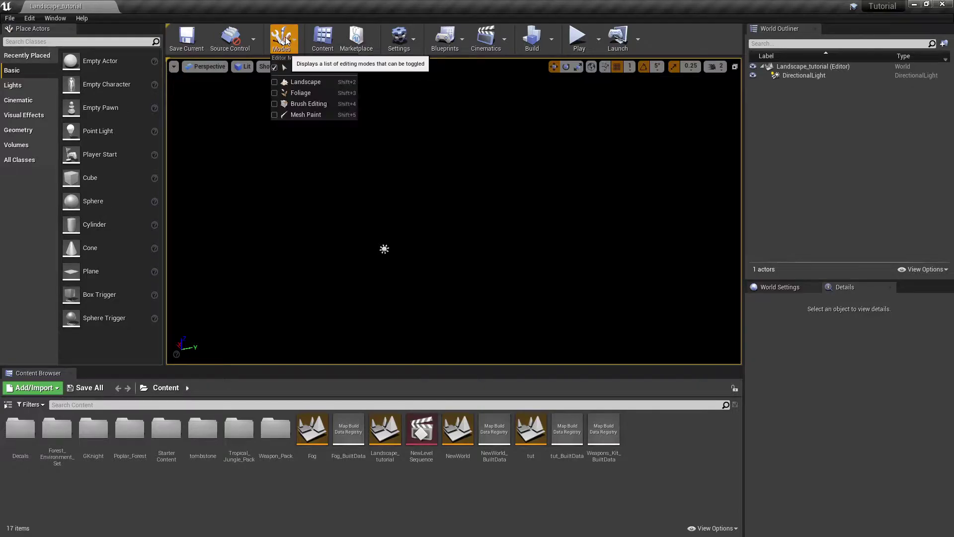
click(314, 81)
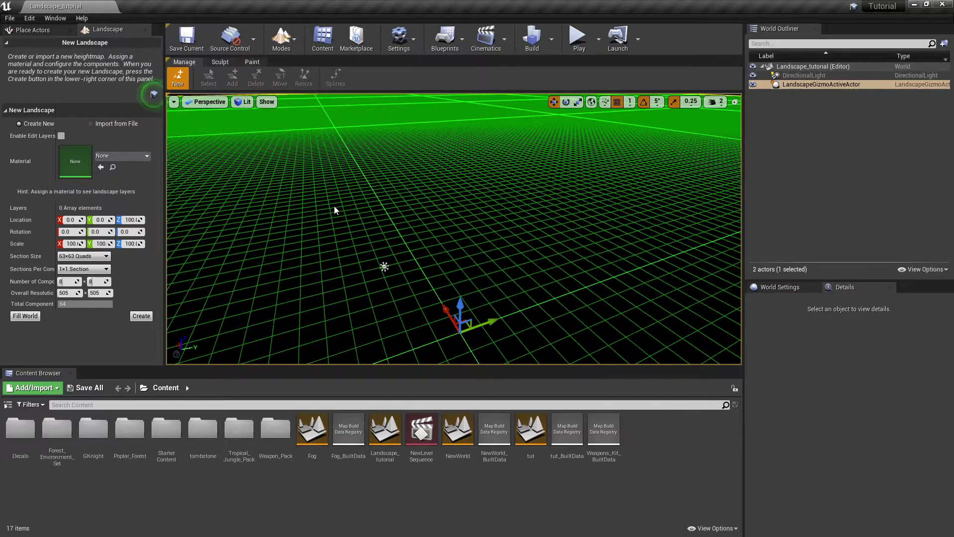
- Set the new landscape's number of components to 17 by 17
mouse_move(464, 179)
right_down()
mouse_move(472, 155)
mouse_move(464, 180)
right_up()
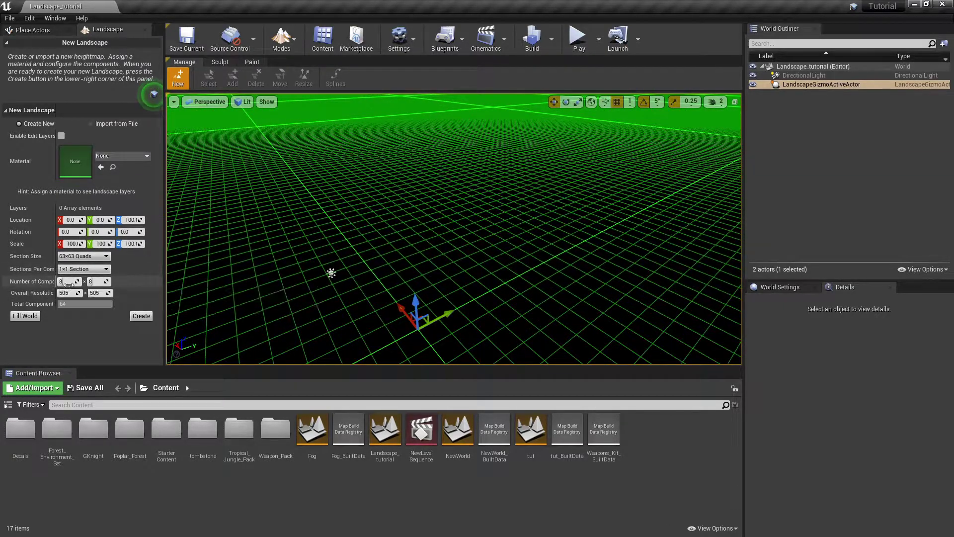
drag(65, 282, 73, 282)
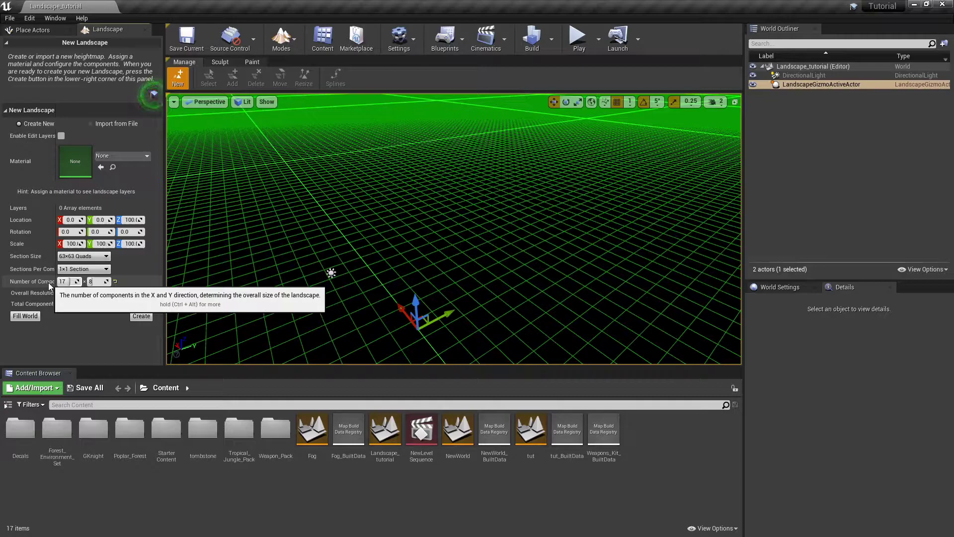
drag(94, 282, 98, 281)
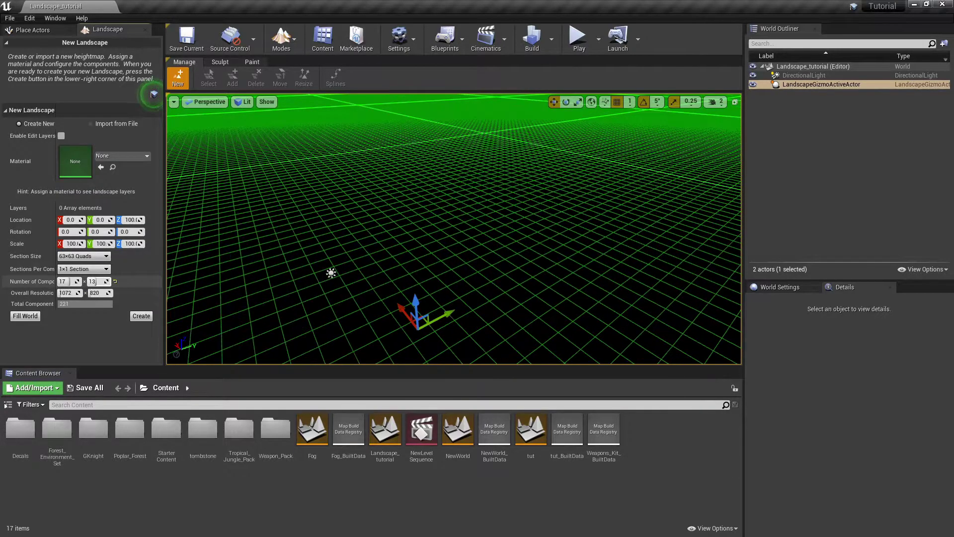
right_drag(318, 248, 176, 230)
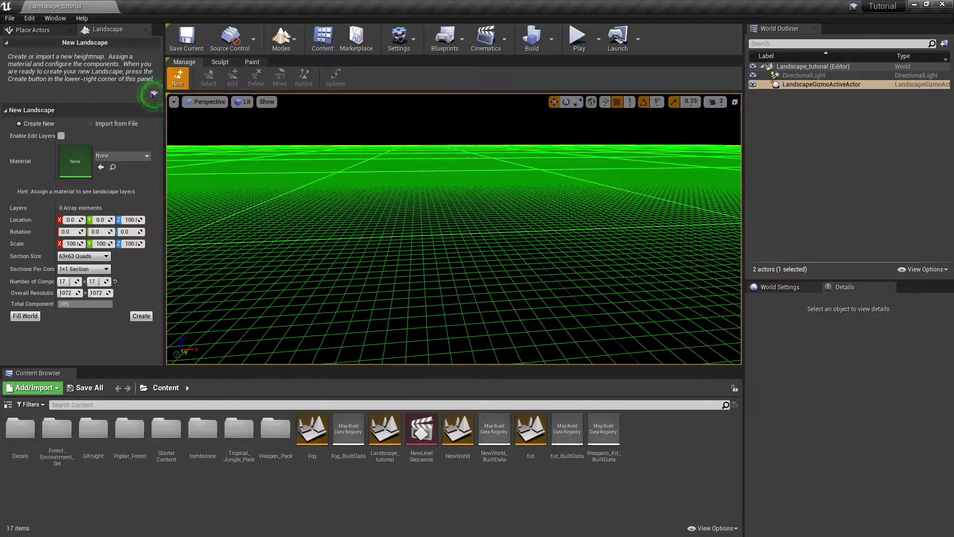
right_drag(176, 230, 165, 261)
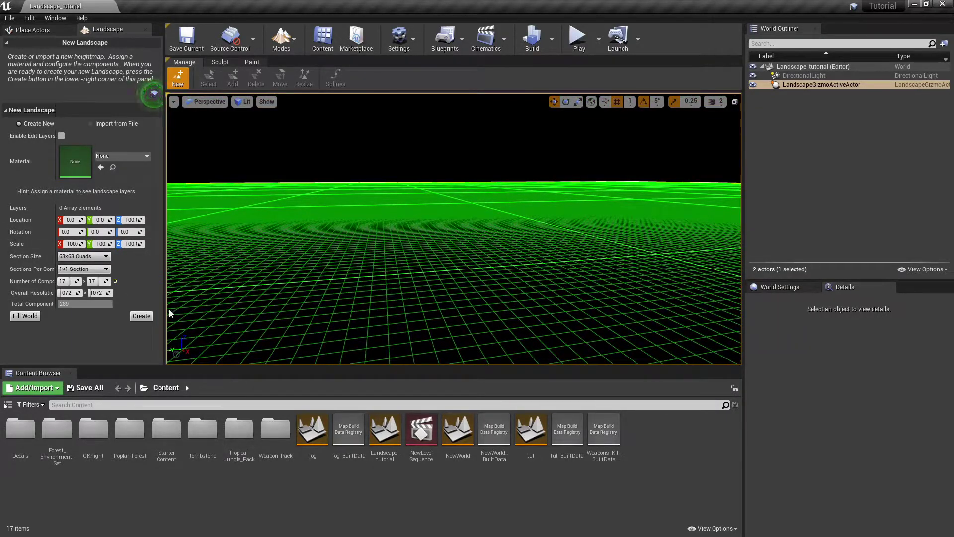
click(151, 316)
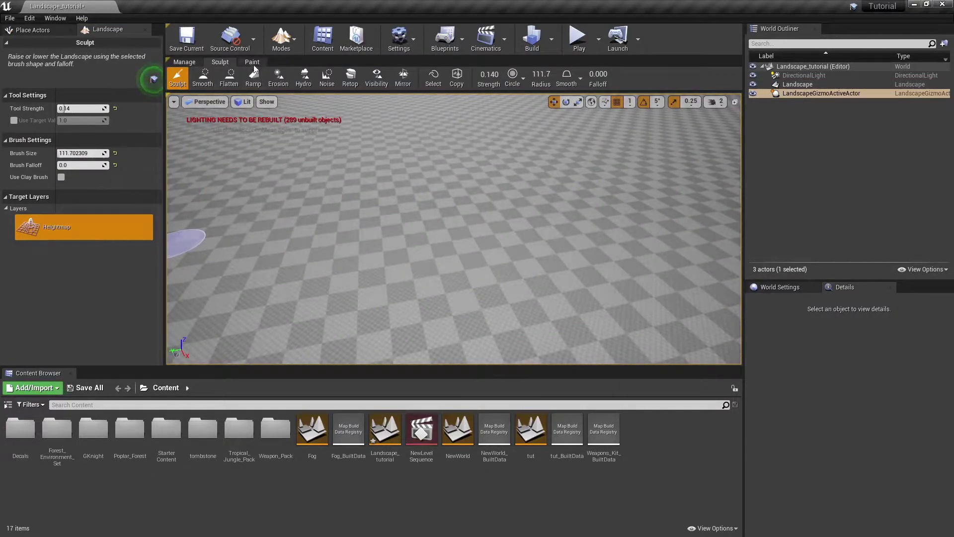
click(252, 62)
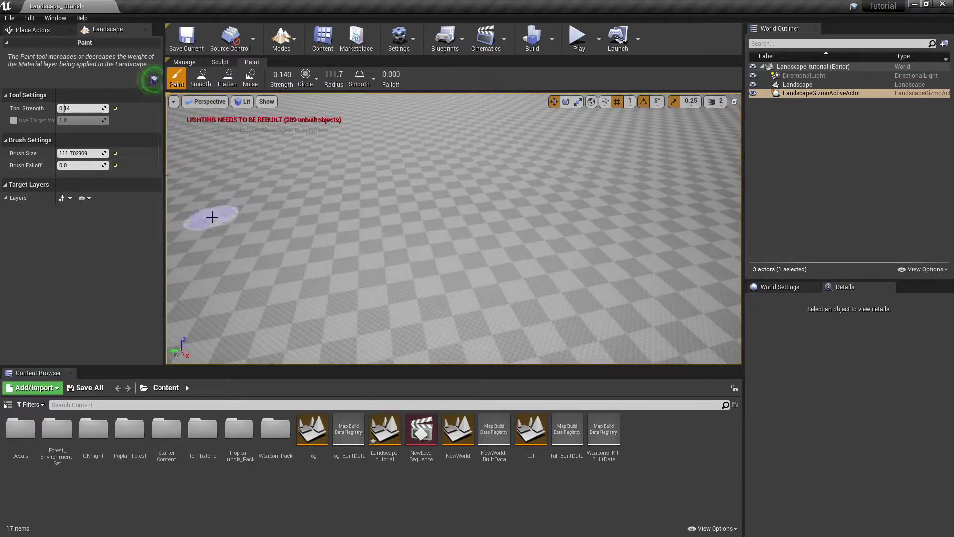
key(ctrl+z)
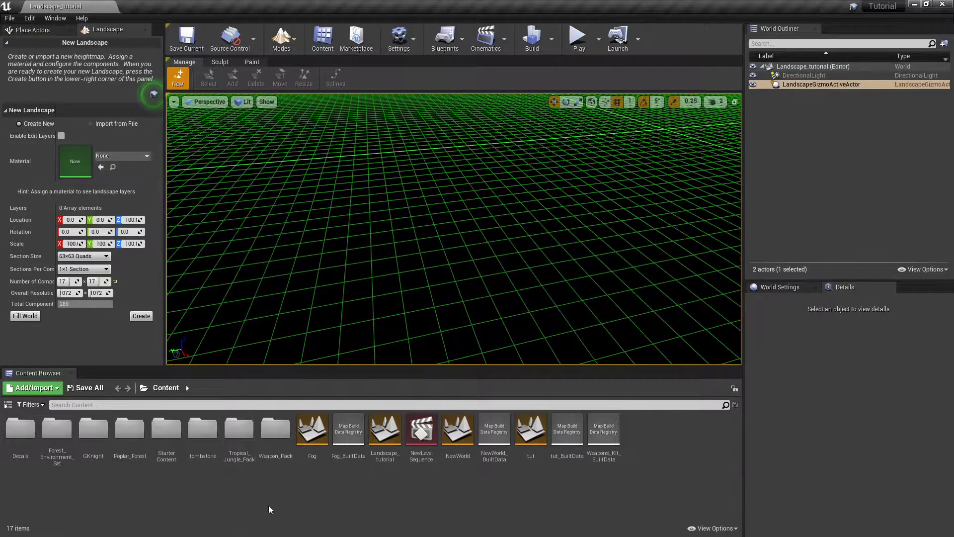
- Create the landscape with edit layers enabled and the M_Landscape_Tropical material from the Tropical_Jungle_Pack Materials/Landscape folder
click(237, 439)
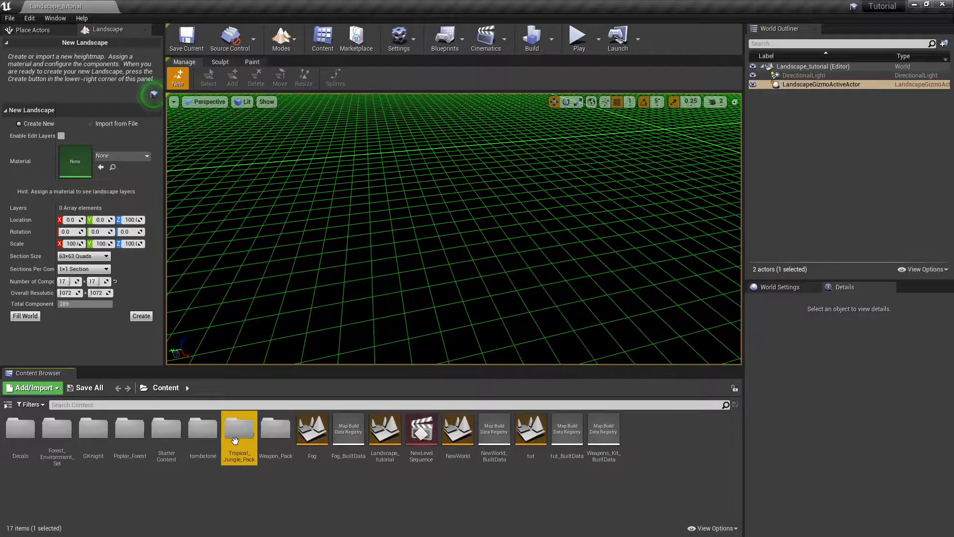
double_click(236, 444)
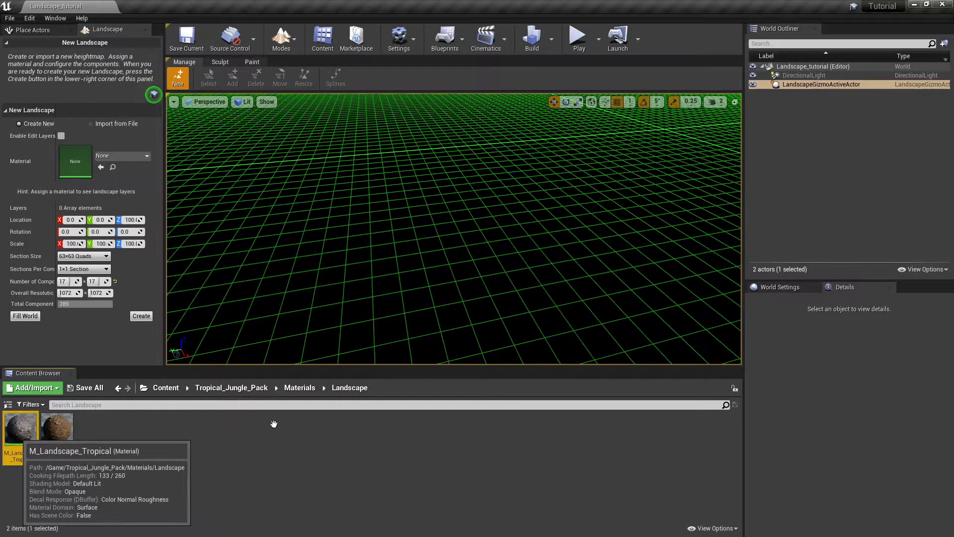
drag(278, 424, 74, 160)
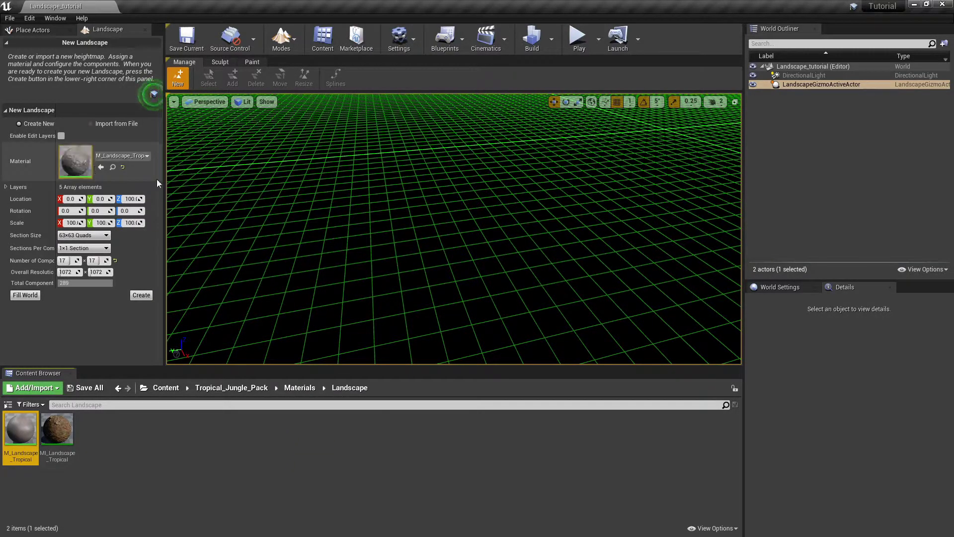
click(60, 135)
click(136, 298)
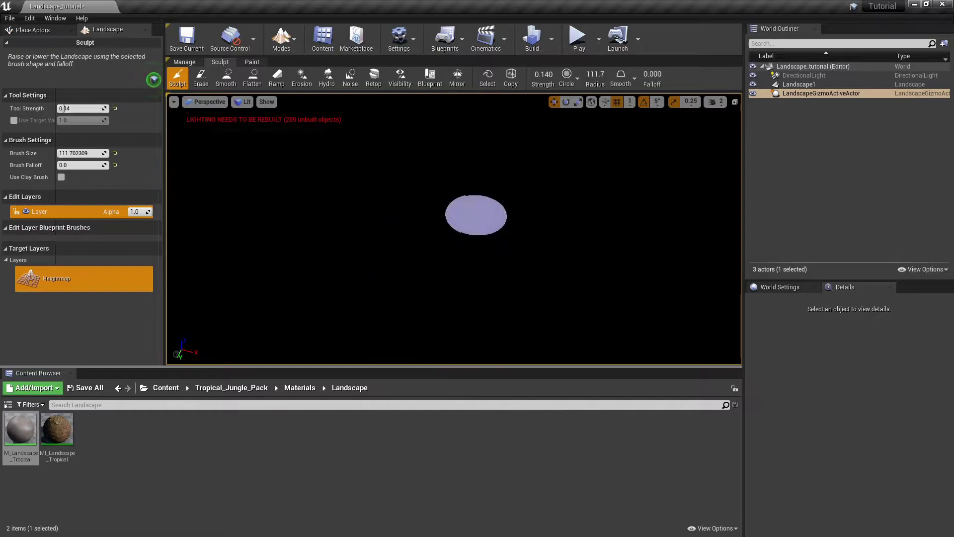
- Assign the existing Ground_LayerInfo asset to the Ground paint layer
click(252, 61)
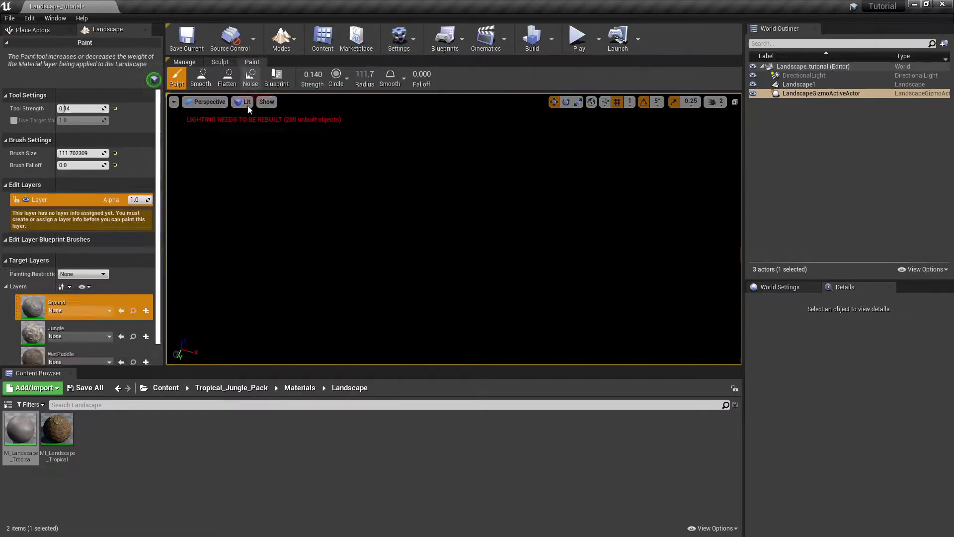
scroll(68, 292, down, 3)
click(76, 251)
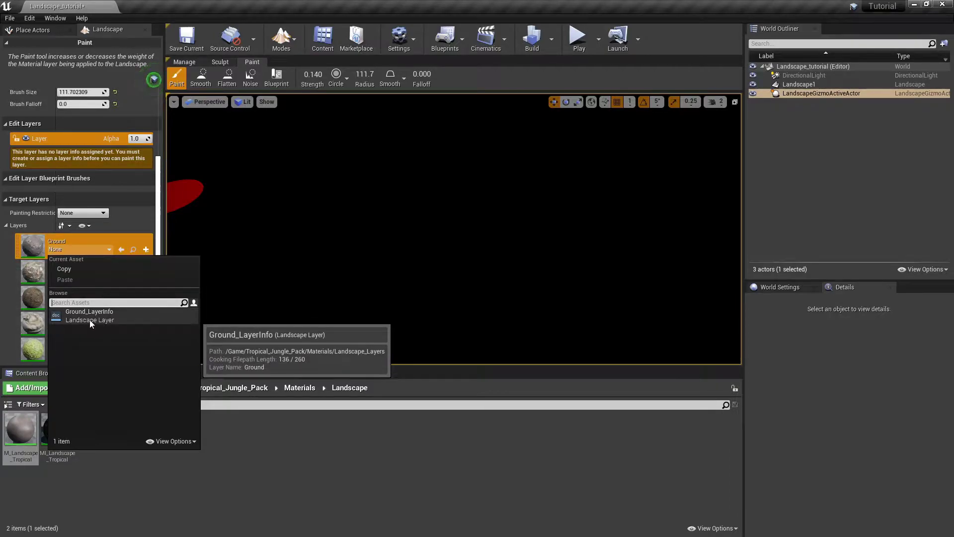
click(104, 246)
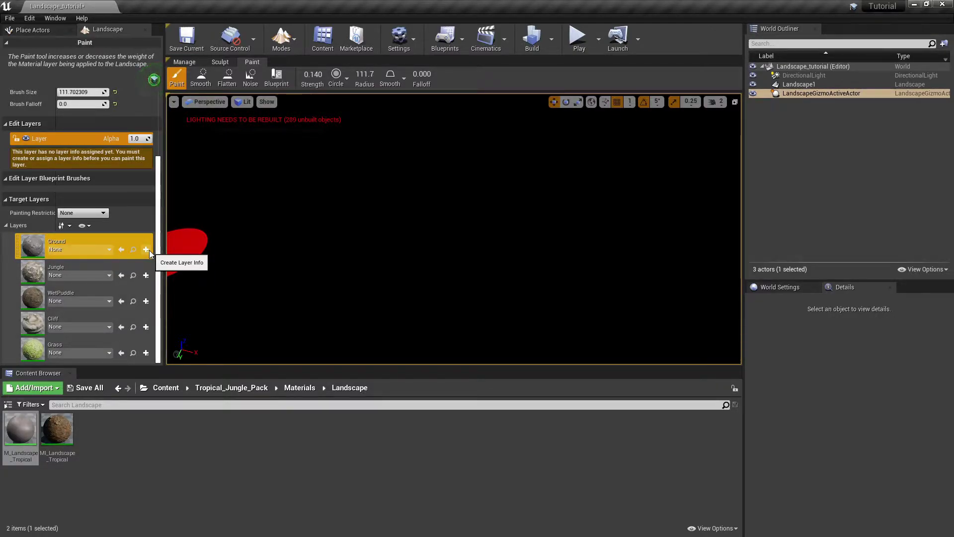
click(83, 250)
click(86, 313)
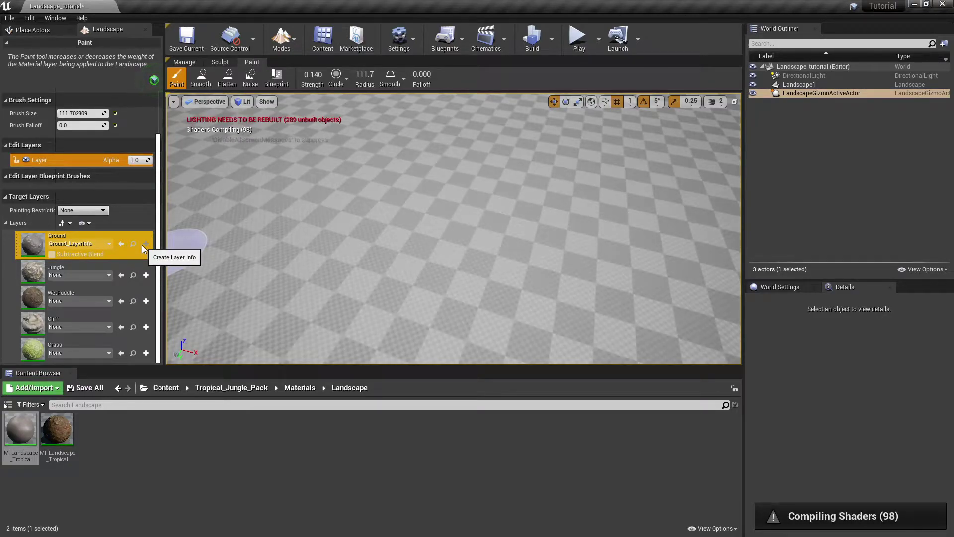
- Assign the existing Jungle, WetPuddle, Cliff and Grass layer info assets to their matching paint layers
right_drag(390, 261, 418, 218)
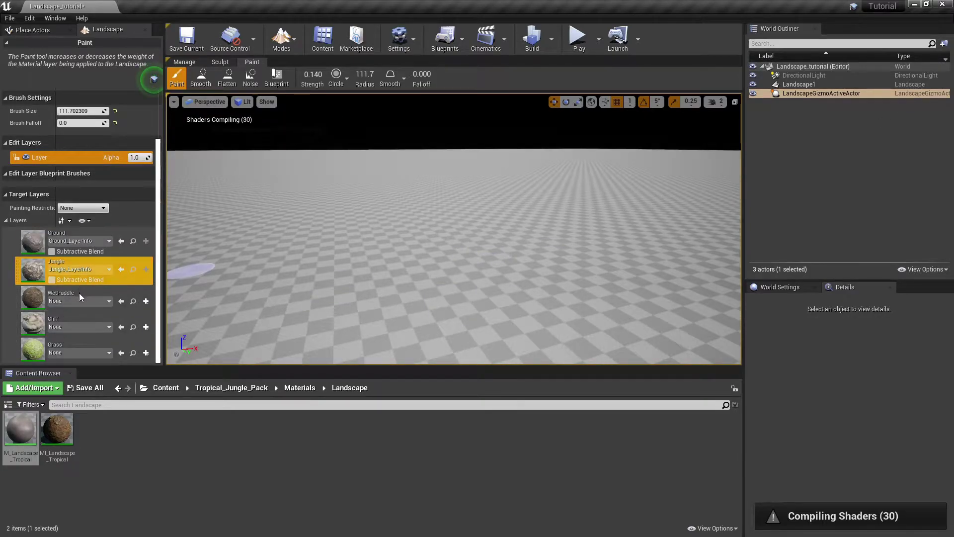
click(80, 300)
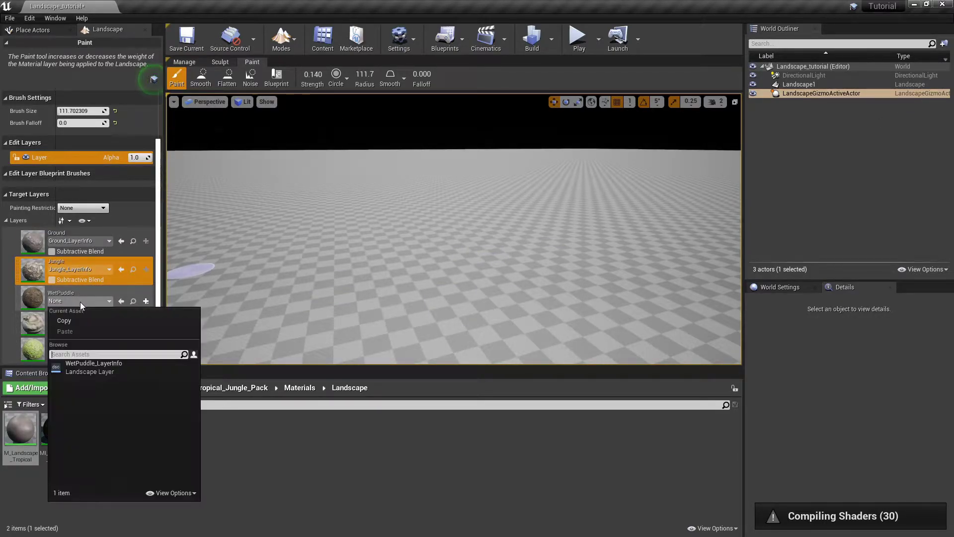
click(98, 365)
click(87, 328)
click(79, 332)
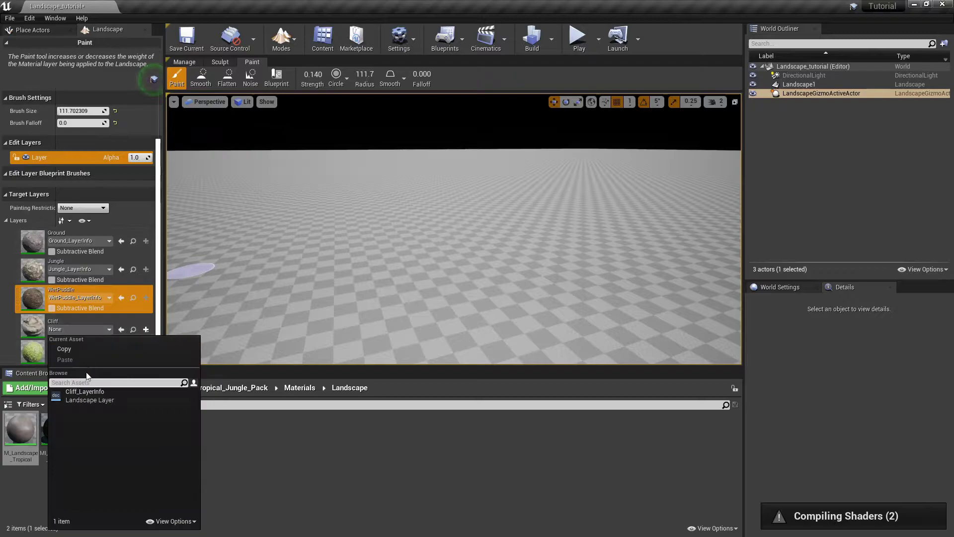
click(87, 390)
click(67, 347)
click(71, 352)
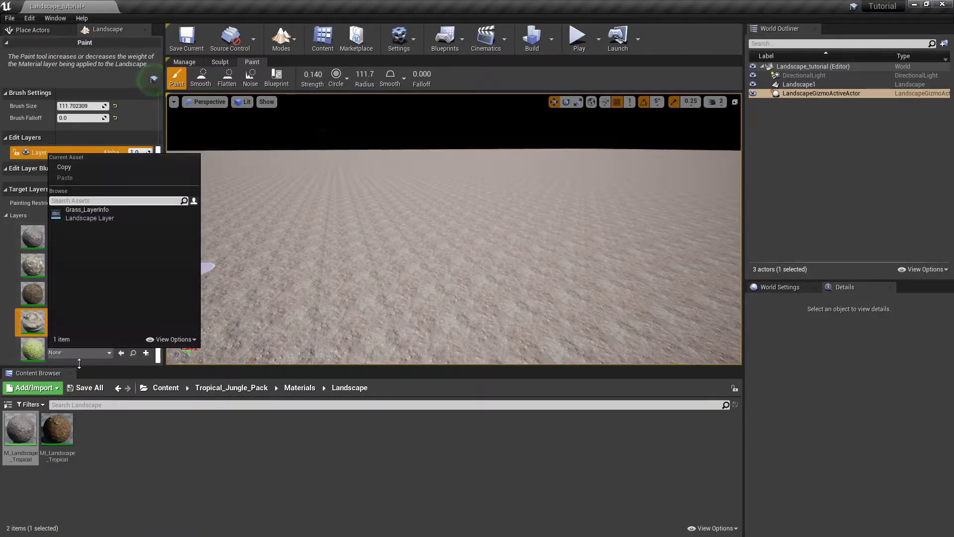
click(90, 215)
- Try to paint the Cliff layer onto the landscape with the brush strength set to 0.150
right_drag(344, 291, 361, 278)
key(w)
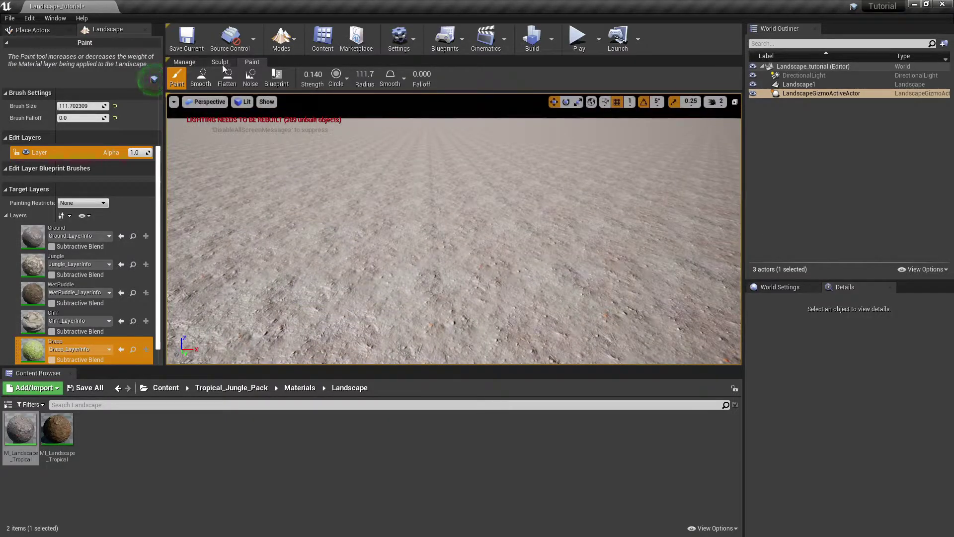
click(34, 324)
drag(311, 76, 313, 76)
mouse_move(392, 254)
mouse_down()
mouse_move(364, 240)
mouse_move(386, 257)
mouse_move(435, 216)
mouse_up()
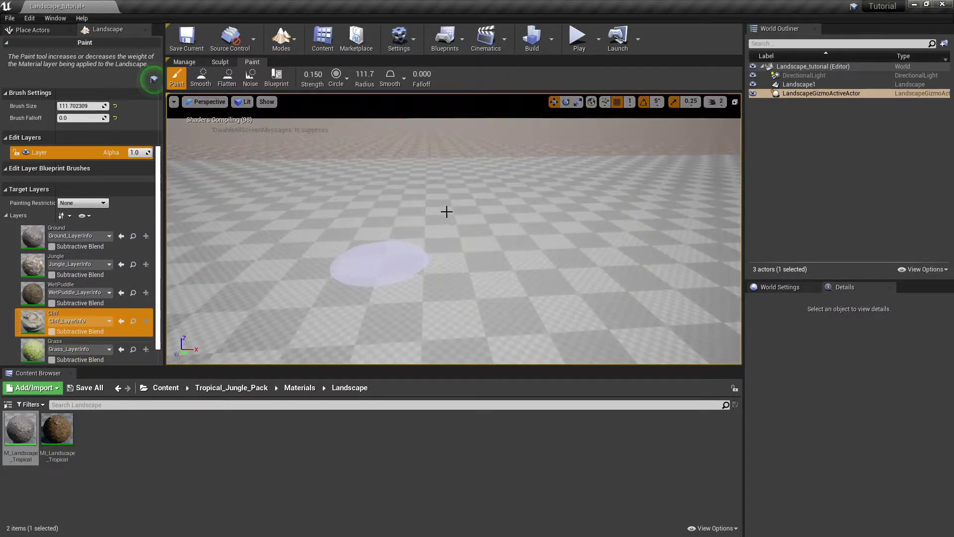
- Look over the landscape surface and return to the landscape management tools
right_drag(443, 273, 616, 273)
right_drag(553, 254, 537, 245)
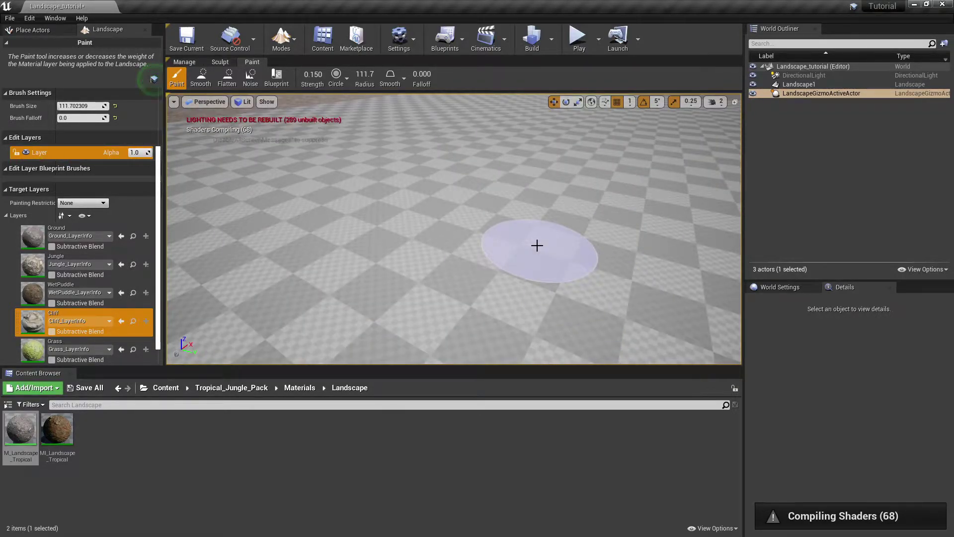
right_drag(247, 187, 245, 144)
right_drag(486, 167, 422, 176)
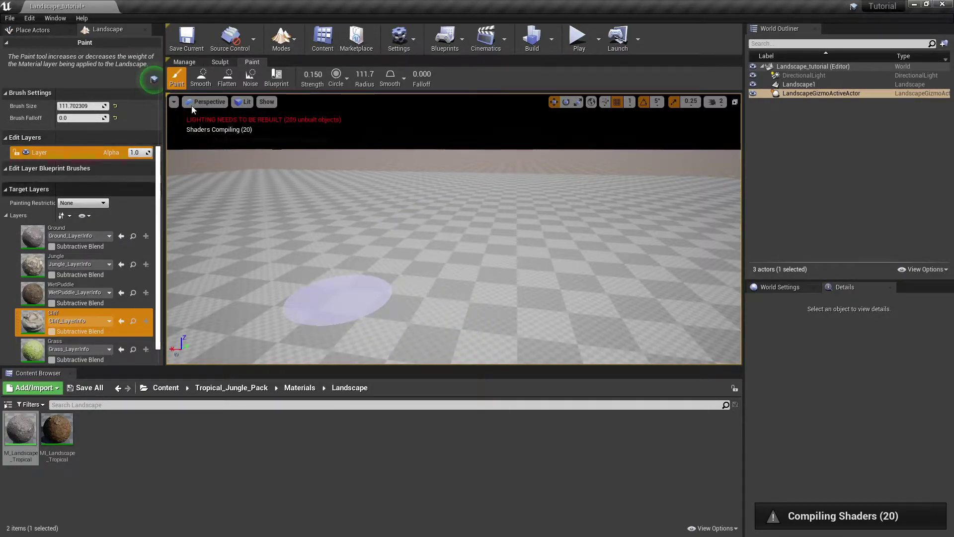
click(220, 61)
click(184, 62)
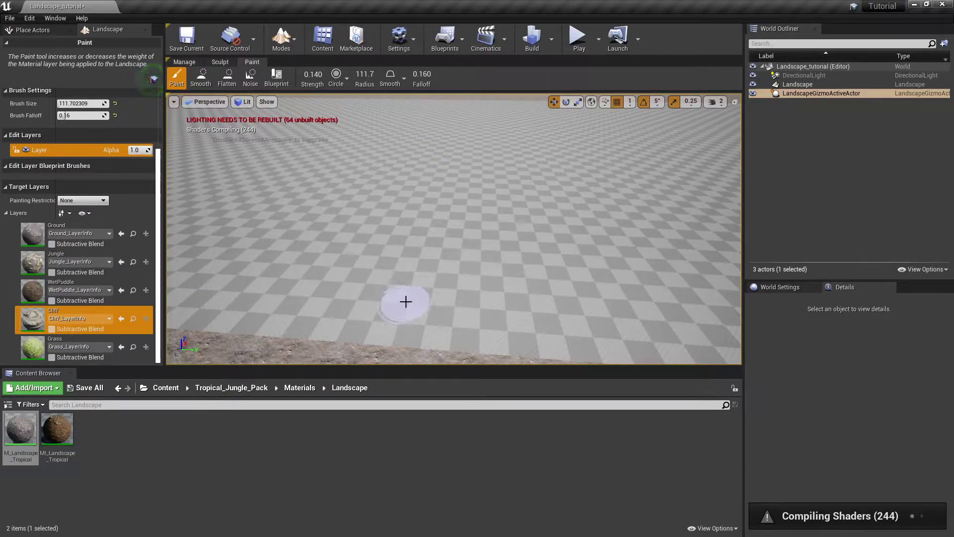
- Set the brush falloff to 1.0 and paint a patch of the Jungle layer near the landscape's edge
right_drag(414, 305, 410, 343)
right_drag(362, 252, 361, 252)
scroll(362, 251, up, 2)
key(w)
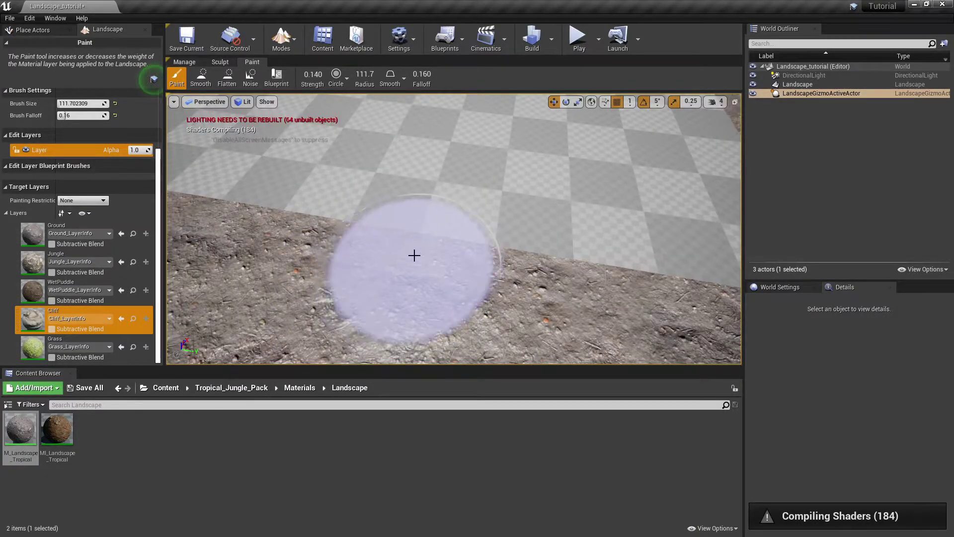
drag(67, 115, 110, 115)
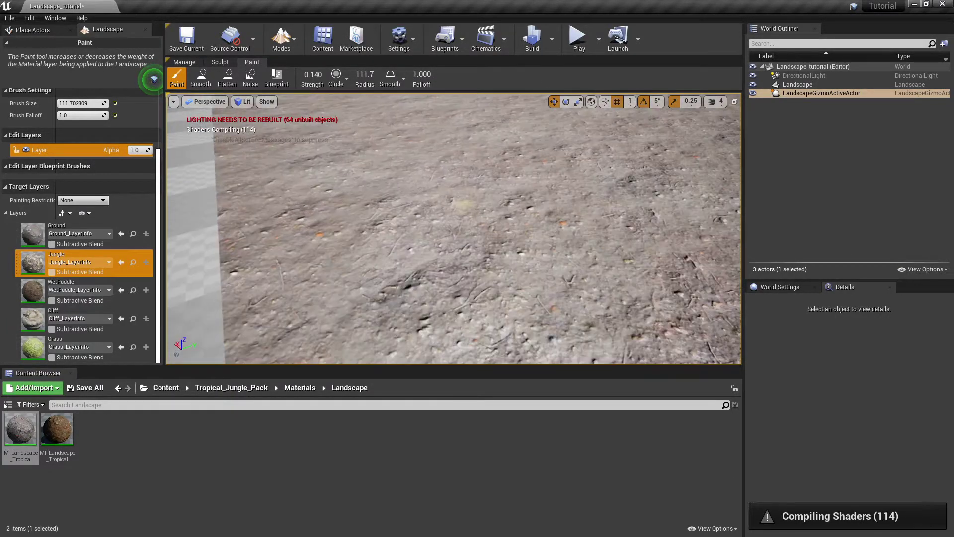
right_drag(444, 246, 444, 245)
drag(444, 246, 430, 237)
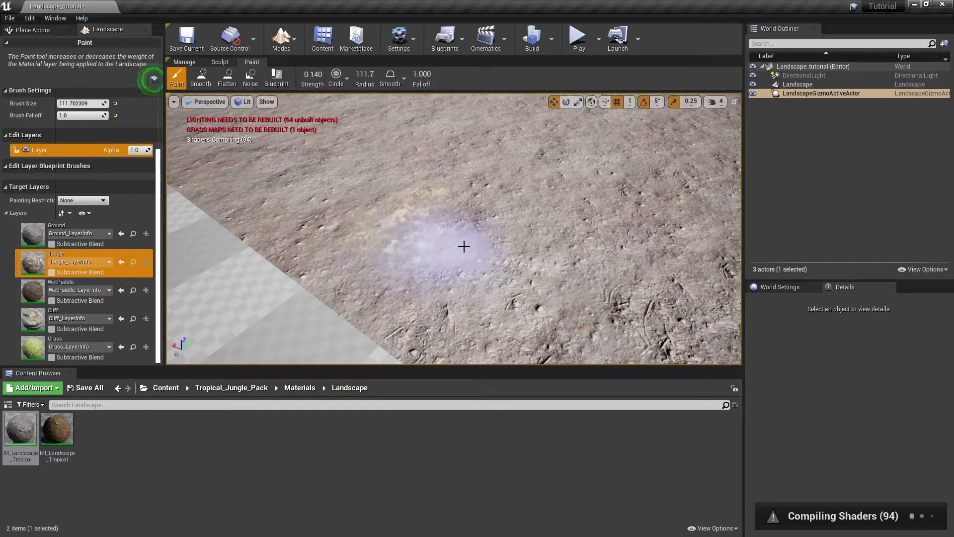
- Select the WetPuddle layer and set the brush to a radius of about 1245 with a Linear falloff of 0.77
mouse_move(446, 192)
right_down()
mouse_move(500, 194)
mouse_move(452, 197)
mouse_move(484, 194)
mouse_move(472, 199)
mouse_move(479, 209)
mouse_move(381, 196)
mouse_move(380, 187)
mouse_move(213, 292)
right_up()
key(w)
key(w)
key(s)
key(d)
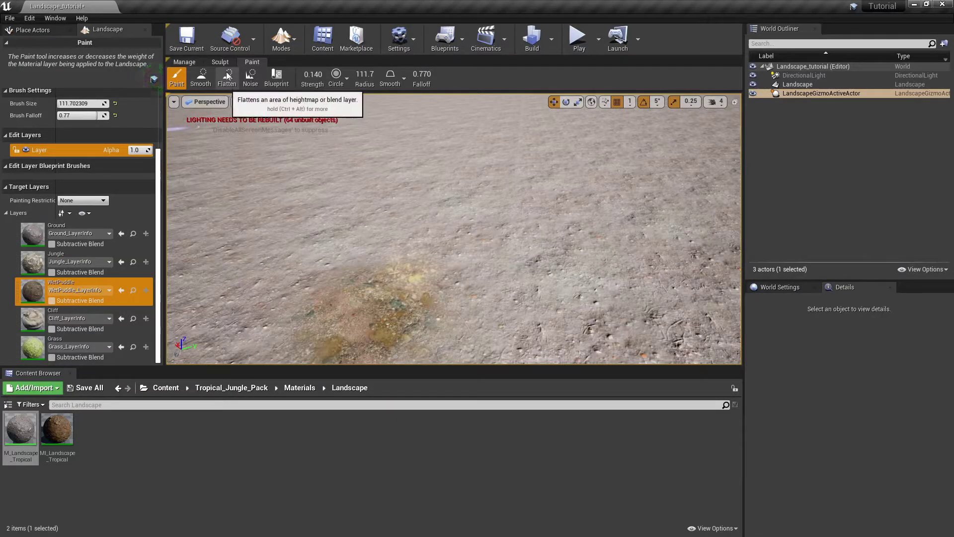
mouse_move(364, 73)
mouse_down()
mouse_move(445, 186)
mouse_move(392, 132)
mouse_move(368, 73)
mouse_move(385, 175)
mouse_move(410, 72)
mouse_up()
click(400, 139)
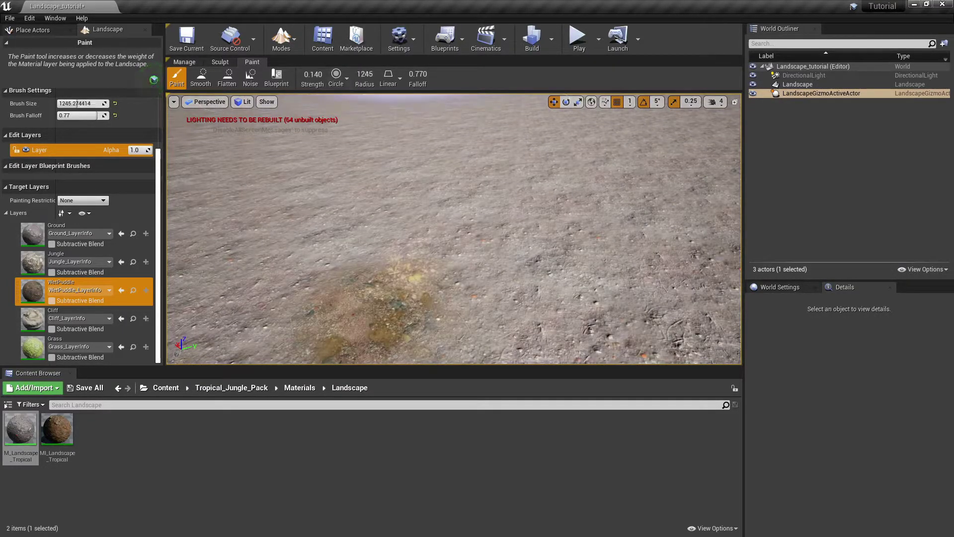
- Reduce the brush radius to about 1060 and change its falloff type to Tip
drag(365, 74, 359, 74)
key(s)
right_drag(404, 138, 398, 127)
click(387, 81)
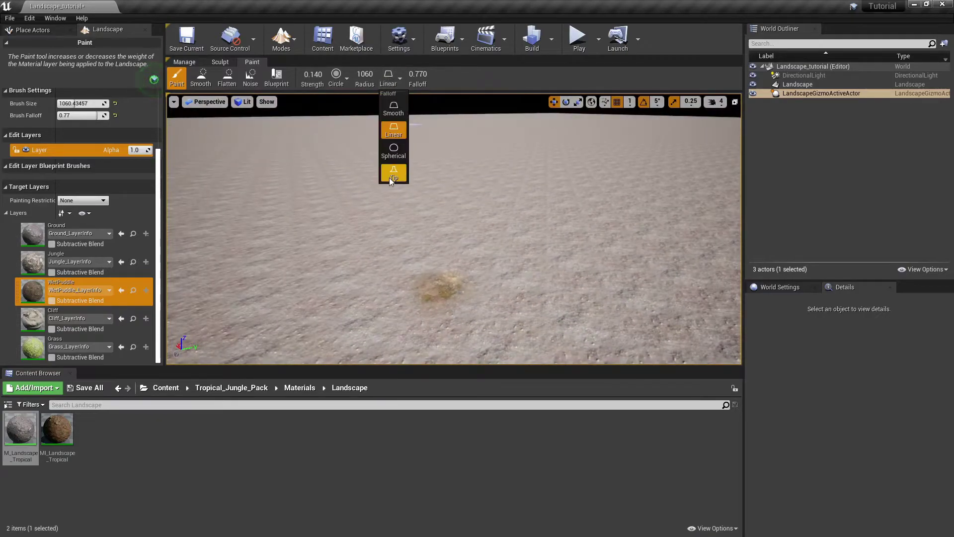
click(392, 177)
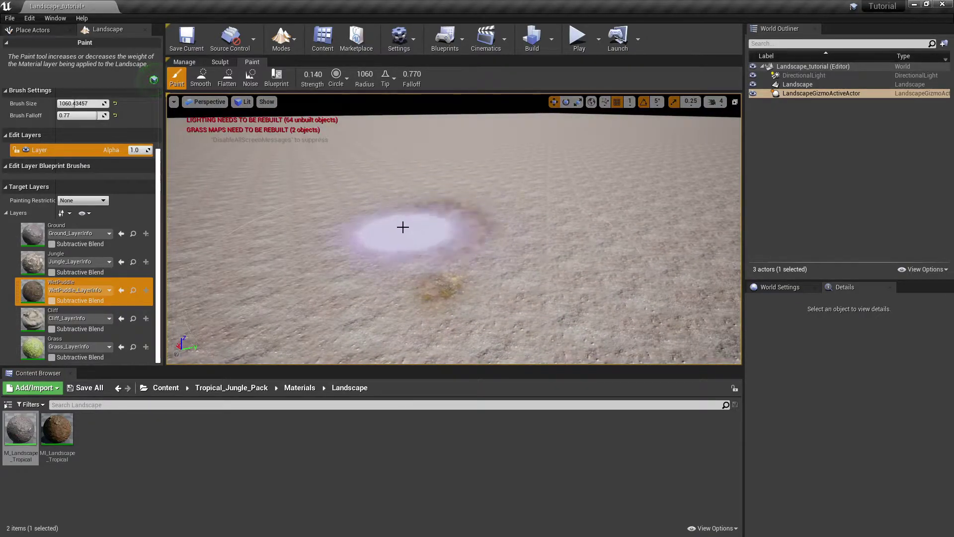
- Paint the WetPuddle layer onto the ground, then change the brush falloff type to Spherical and extend the patch
mouse_move(407, 212)
mouse_down()
mouse_move(418, 226)
mouse_move(414, 214)
mouse_move(435, 204)
mouse_move(431, 211)
mouse_move(434, 188)
mouse_up()
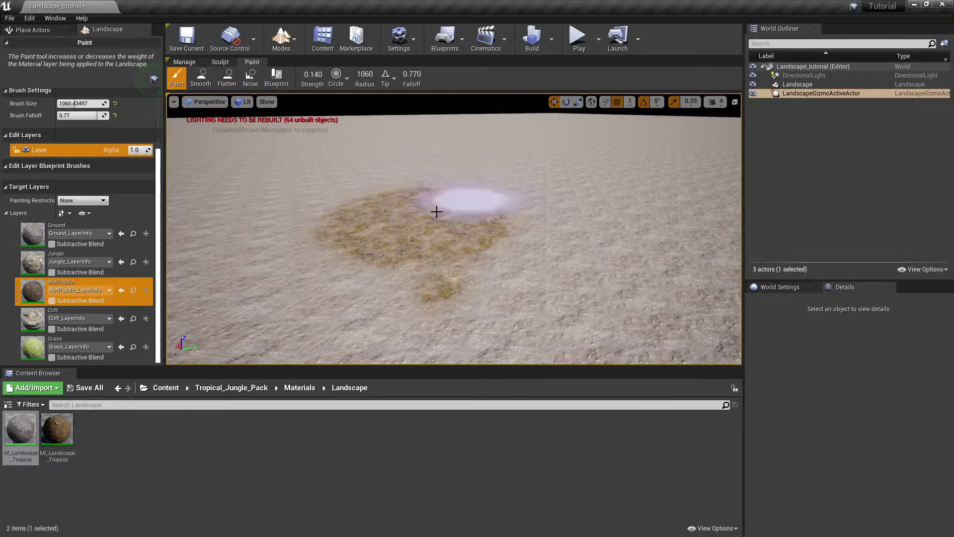
click(386, 78)
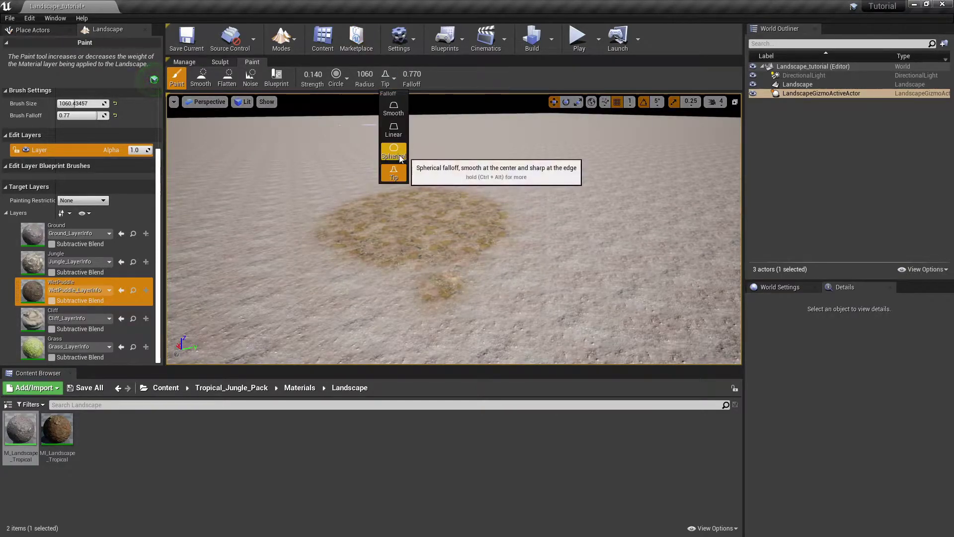
click(394, 151)
mouse_move(404, 226)
mouse_down()
mouse_move(404, 189)
mouse_move(383, 228)
mouse_move(477, 190)
mouse_move(537, 200)
mouse_up()
right_drag(537, 201, 468, 201)
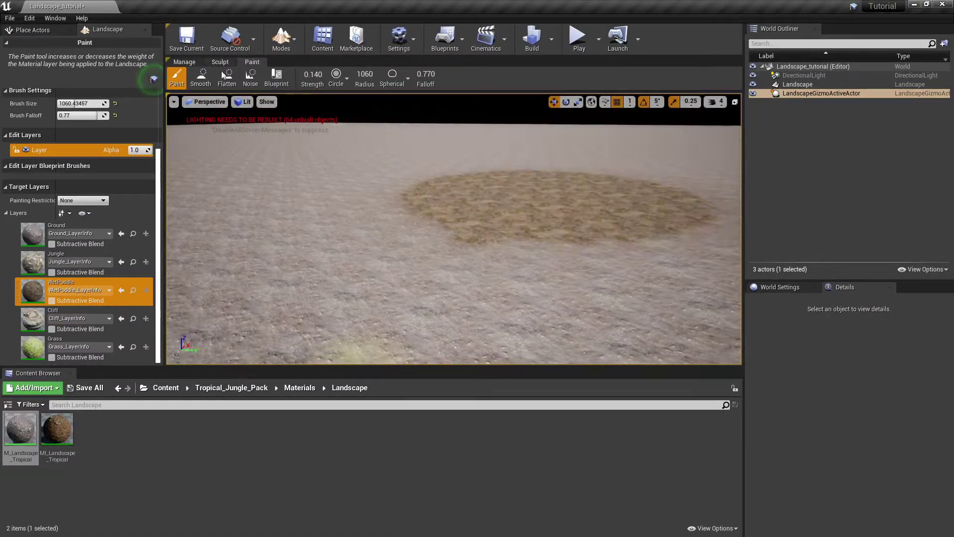
- Place two ramp points on the ground near the painted patch and add a ramp 2000 wide with 0.4 side falloff
click(220, 61)
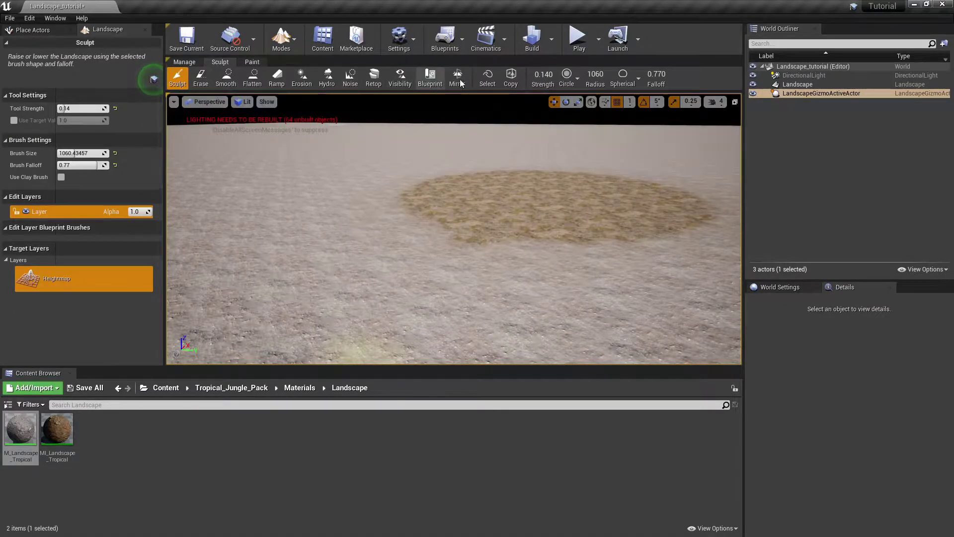
right_drag(577, 199, 499, 219)
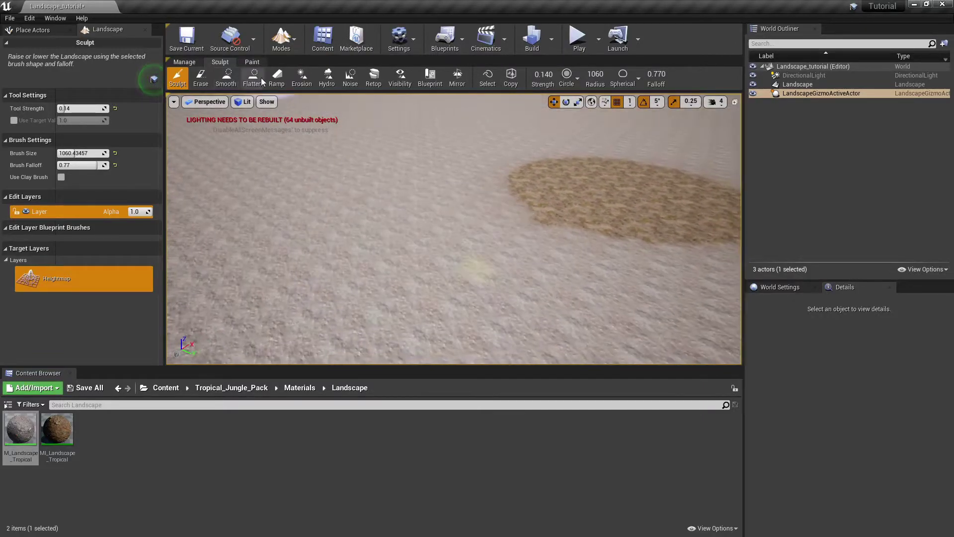
click(275, 79)
drag(263, 230, 583, 72)
right_drag(576, 149, 611, 107)
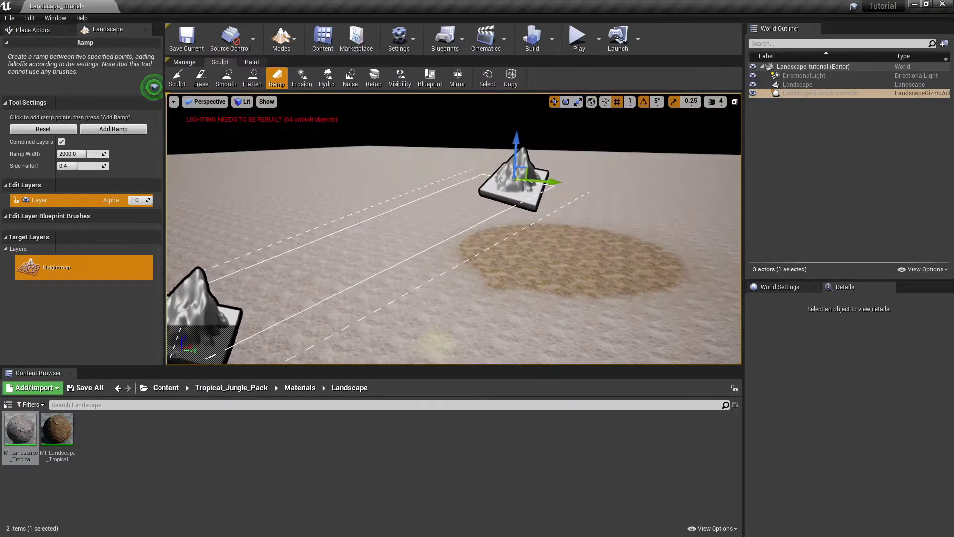
click(112, 133)
mouse_move(433, 264)
right_down()
mouse_move(433, 318)
mouse_move(378, 318)
mouse_move(482, 268)
mouse_move(472, 271)
right_up()
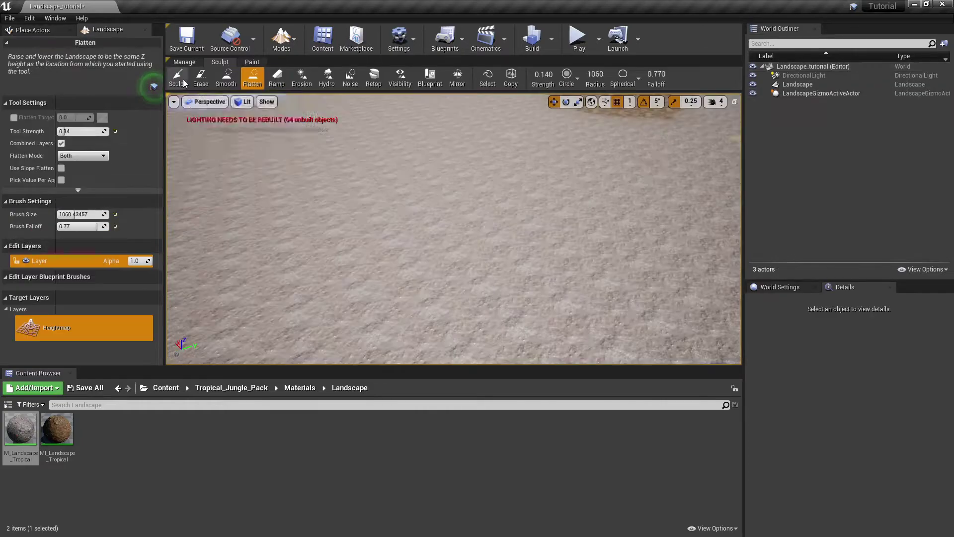
- Raise rocky hills on the landscape with the Sculpt tool at strength 1.0 and a brush radius of about 684
click(178, 79)
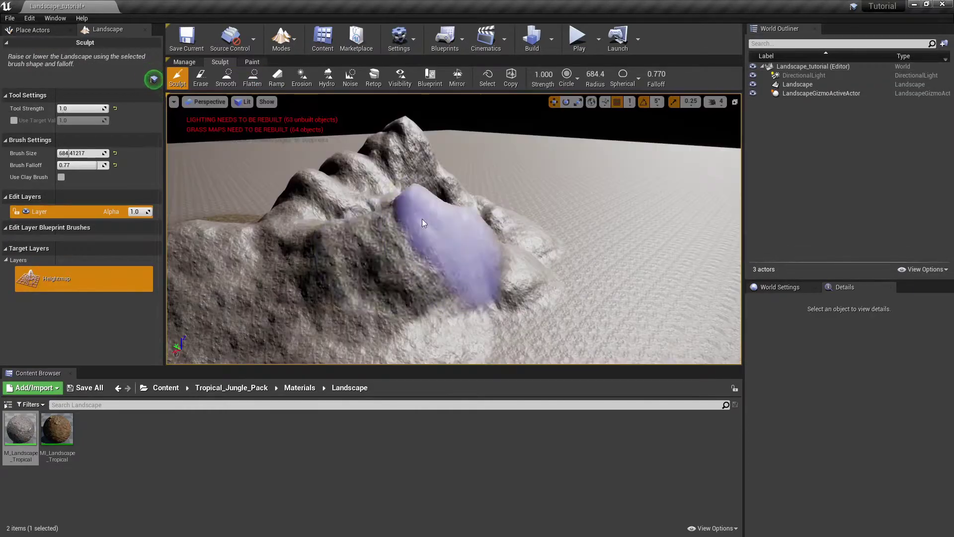
drag(423, 223, 347, 213)
mouse_move(347, 214)
right_down()
mouse_move(368, 263)
mouse_move(343, 248)
right_up()
mouse_move(427, 214)
mouse_down()
mouse_move(375, 281)
mouse_move(624, 252)
mouse_move(477, 304)
mouse_up()
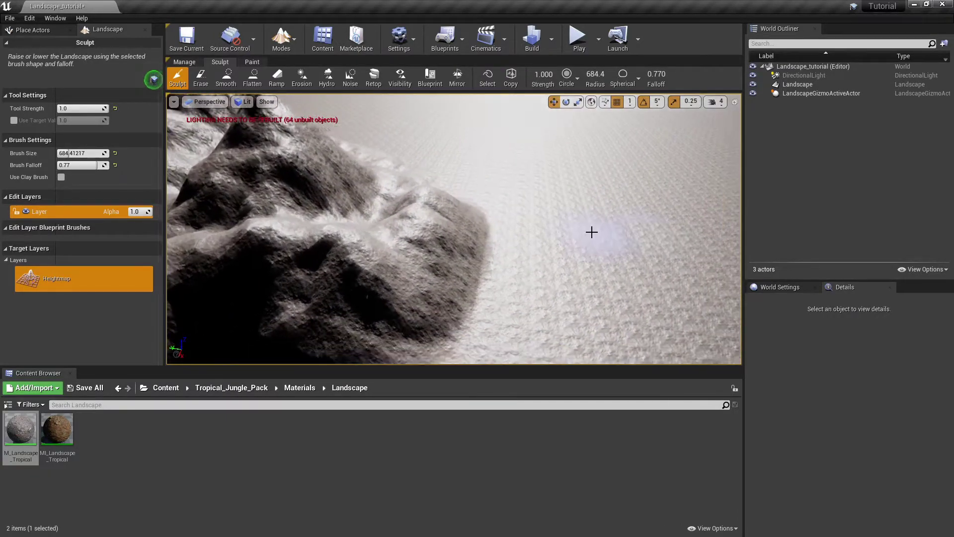
drag(591, 232, 519, 168)
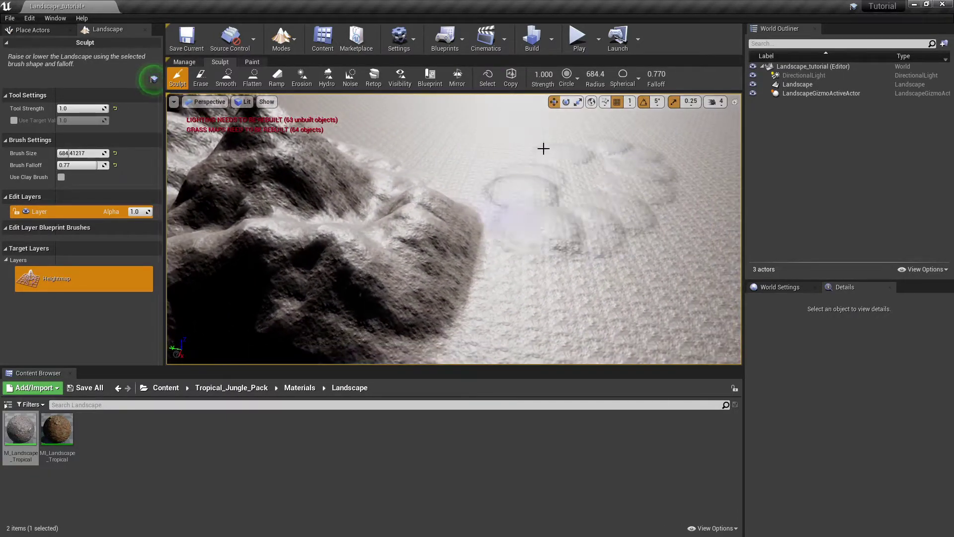
- Activate the region Copy tool, try the Alpha brush and switch back to the Circle brush
click(511, 83)
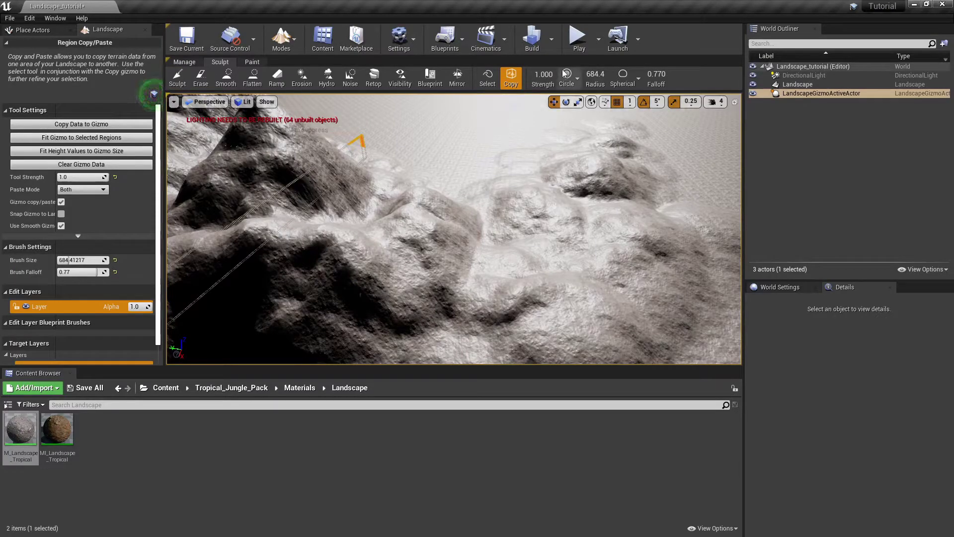
click(570, 131)
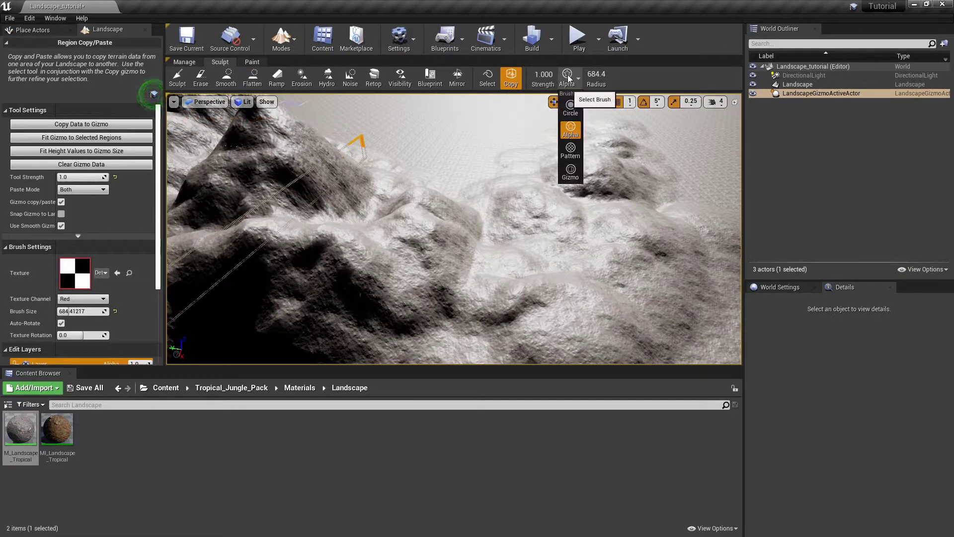
click(571, 108)
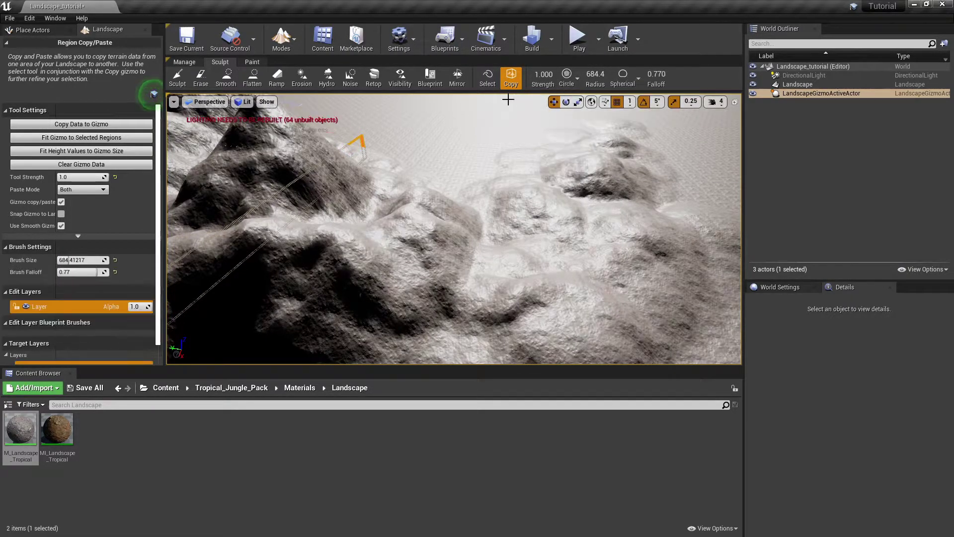
- Try erasing the sculpted hills with the Erase tool at strength 1.0, and undo the erasing
right_drag(462, 180, 442, 170)
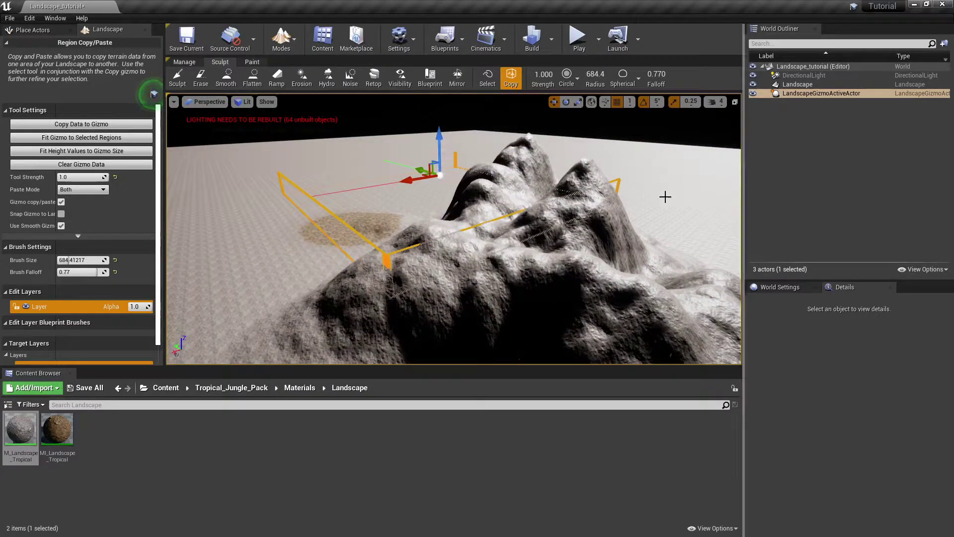
right_drag(552, 234, 587, 236)
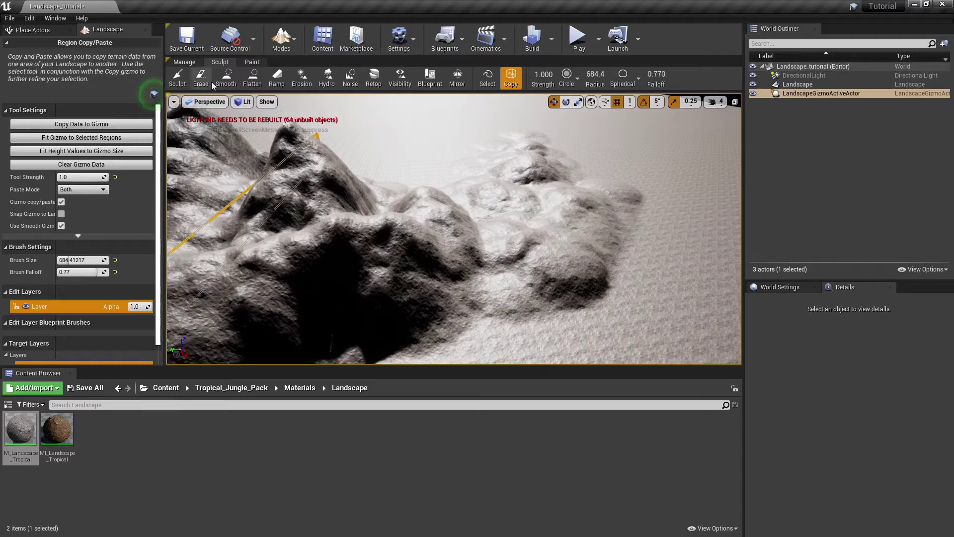
click(201, 79)
mouse_move(328, 149)
mouse_down()
mouse_move(306, 218)
mouse_move(276, 222)
mouse_move(554, 213)
mouse_up()
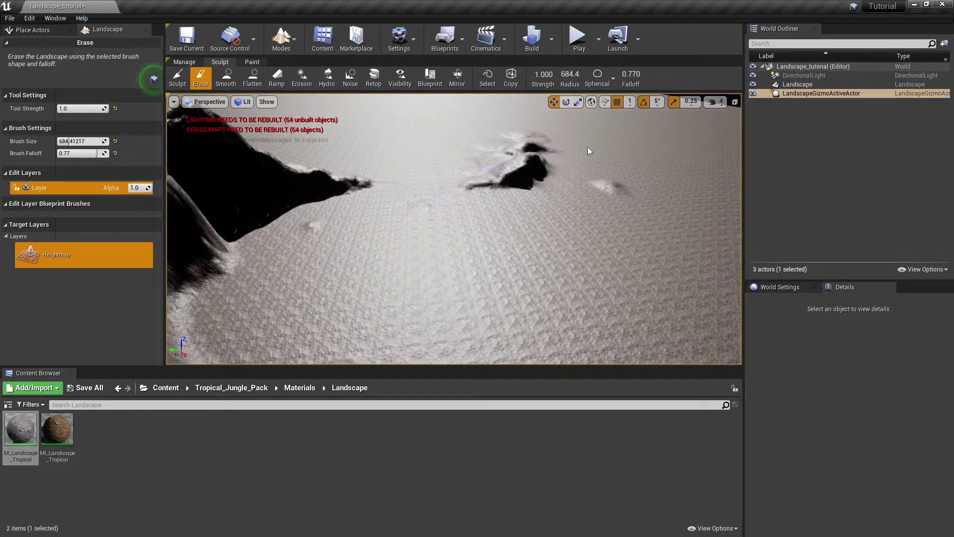
key(ctrl+z)
key(ctrl+z)
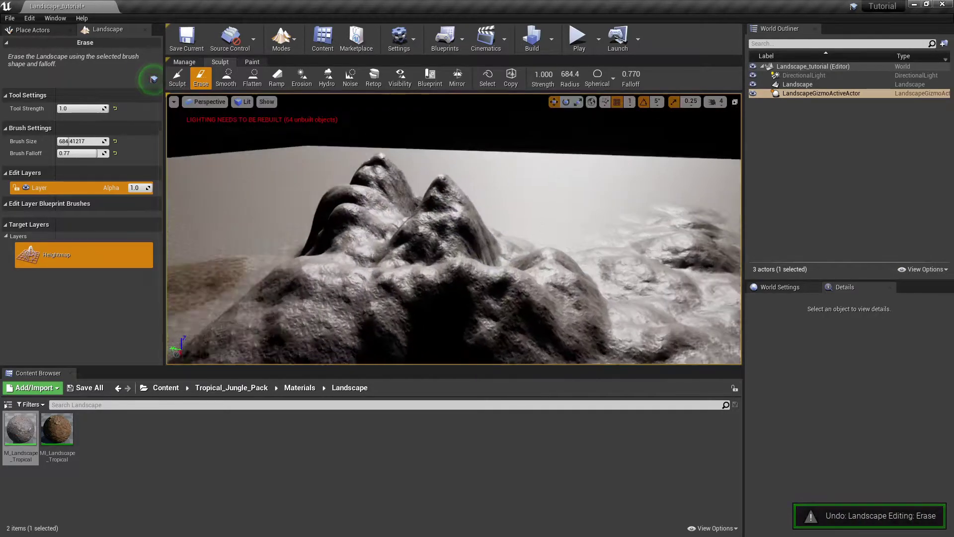
- Smooth the rough hills with the Smooth tool at strength 1.0 and a brush radius of about 684
click(228, 83)
right_drag(348, 189, 378, 183)
mouse_move(336, 207)
mouse_down()
mouse_move(437, 138)
mouse_move(388, 123)
mouse_up()
mouse_move(307, 152)
mouse_down()
mouse_move(239, 251)
mouse_move(347, 241)
mouse_move(479, 205)
mouse_up()
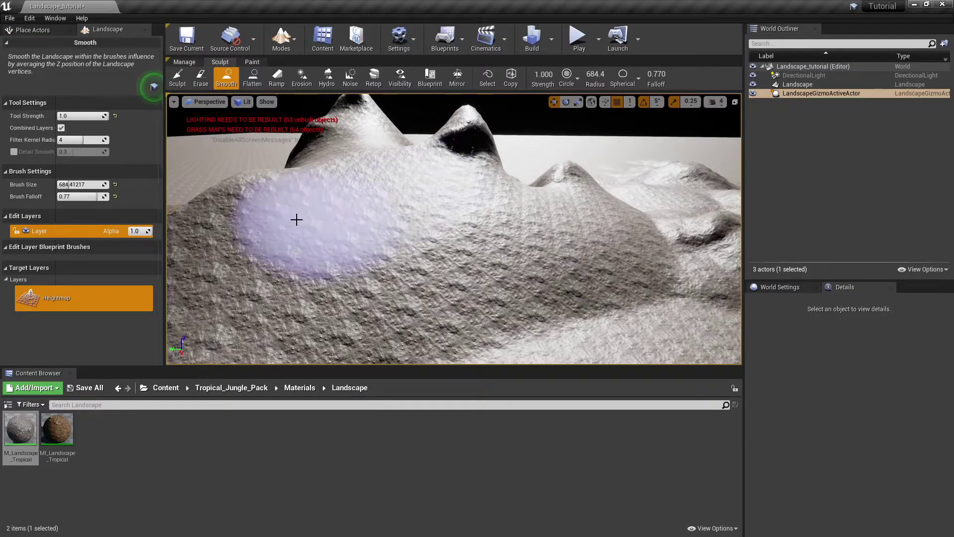
drag(302, 218, 332, 177)
drag(517, 243, 314, 331)
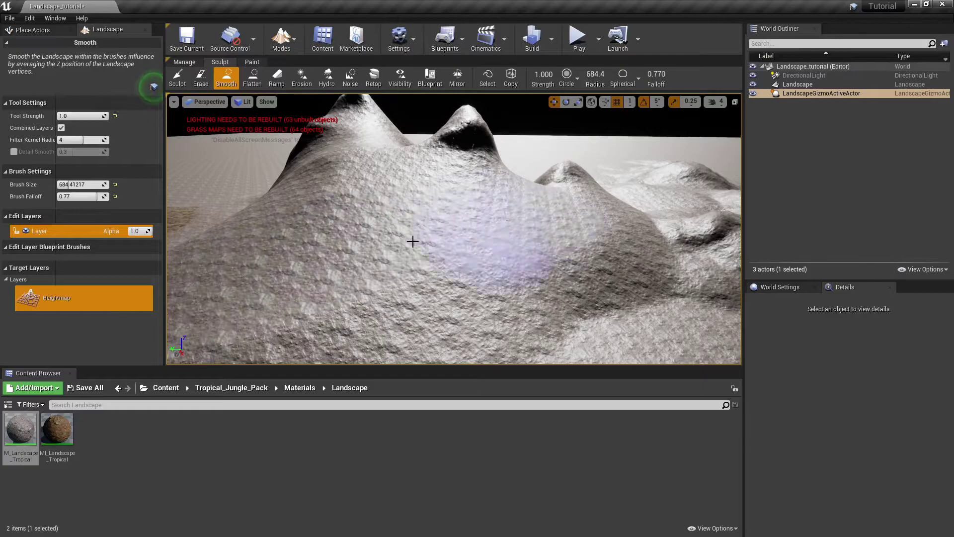
- Flatten terrain around the hills with the Flatten tool at strength 1.0, and undo the last stroke
right_drag(298, 218, 258, 109)
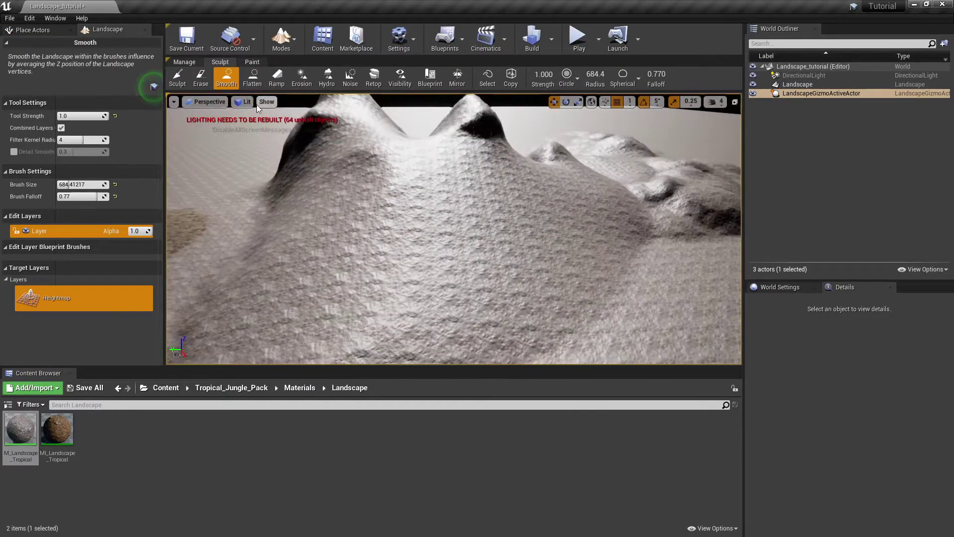
click(253, 80)
mouse_move(443, 210)
right_down()
mouse_move(462, 254)
mouse_move(611, 213)
right_up()
mouse_move(442, 209)
mouse_down()
mouse_move(454, 198)
mouse_move(461, 213)
mouse_up()
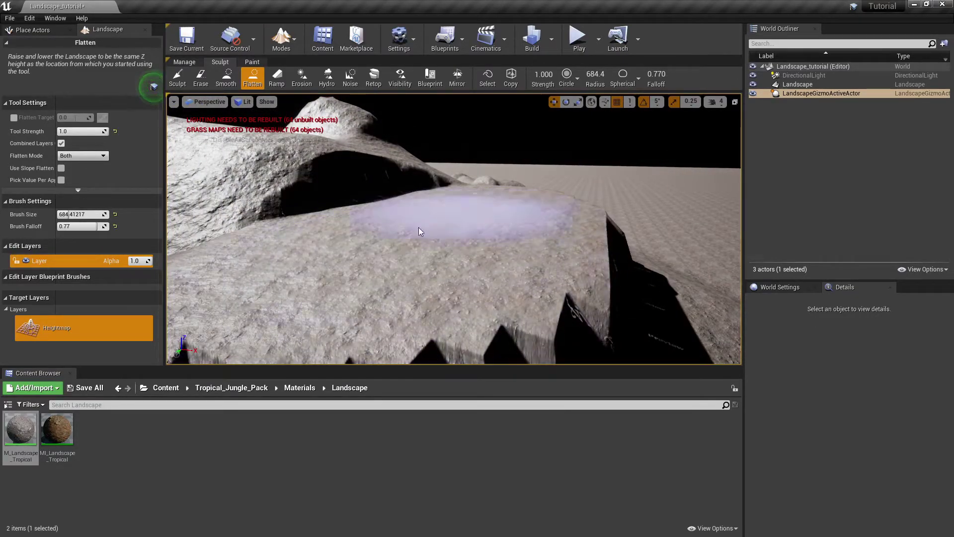
mouse_move(516, 185)
mouse_down()
mouse_move(453, 208)
mouse_move(458, 234)
mouse_up()
mouse_move(493, 206)
right_down()
mouse_move(427, 224)
mouse_move(358, 223)
right_up()
key(ctrl+z)
- Erode the hill slopes with the Erosion tool at strength 1.0 and a brush radius of about 197, undoing unwanted strokes
click(303, 78)
mouse_move(309, 149)
right_down()
mouse_move(239, 174)
mouse_move(258, 99)
mouse_move(248, 144)
mouse_move(269, 154)
right_up()
mouse_move(422, 174)
mouse_down()
mouse_move(466, 168)
mouse_move(388, 162)
mouse_move(543, 190)
mouse_up()
key(ctrl+z)
mouse_move(344, 231)
mouse_down()
mouse_move(497, 157)
mouse_move(298, 130)
mouse_move(533, 157)
mouse_move(339, 102)
mouse_move(372, 177)
mouse_move(564, 98)
mouse_up()
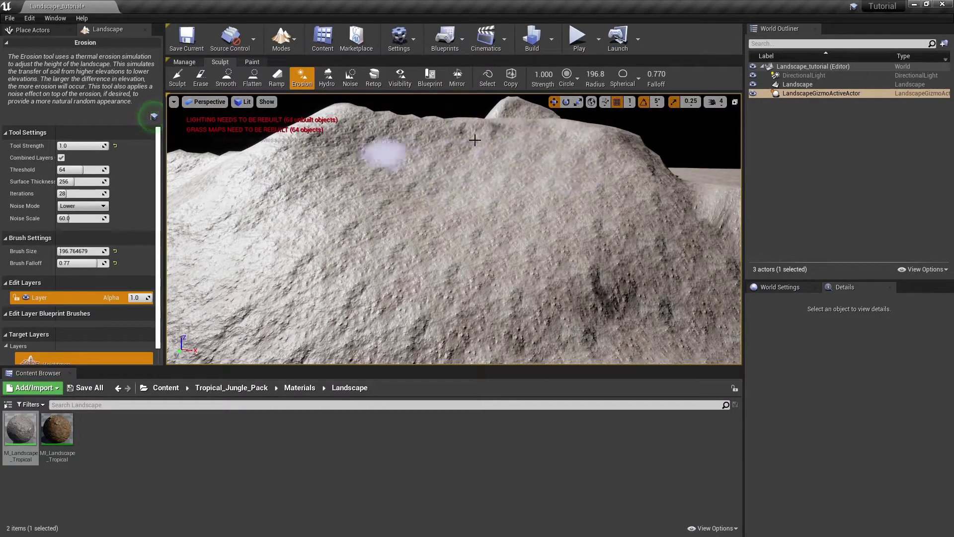
drag(447, 142, 510, 144)
key(ctrl+z)
mouse_move(568, 283)
right_down()
mouse_move(537, 298)
mouse_move(453, 219)
right_up()
mouse_move(453, 220)
mouse_down()
mouse_move(267, 167)
mouse_move(364, 286)
mouse_move(507, 298)
mouse_move(359, 203)
mouse_move(485, 304)
mouse_up()
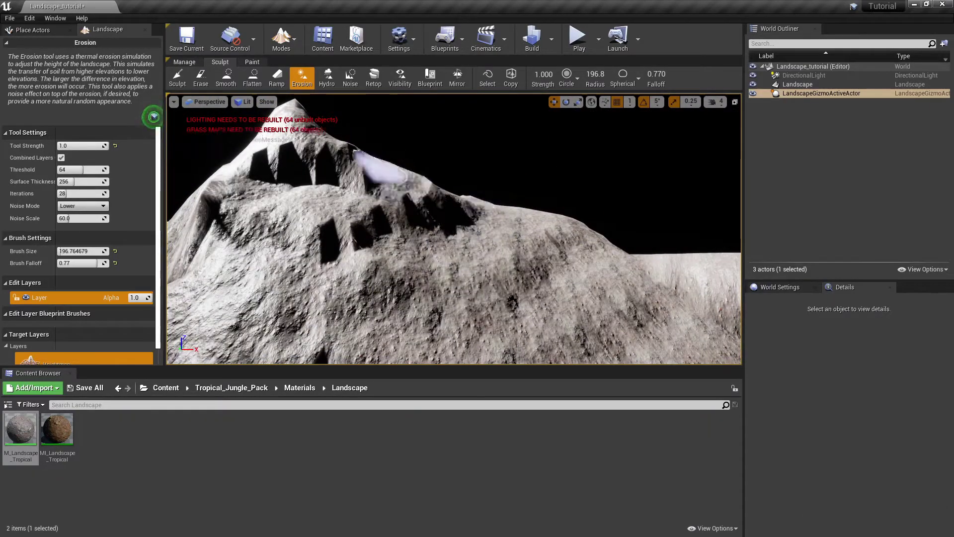
- Smooth the eroded slopes with the Smooth tool, setting its strength to 0.12 and the brush radius to about 919
click(227, 74)
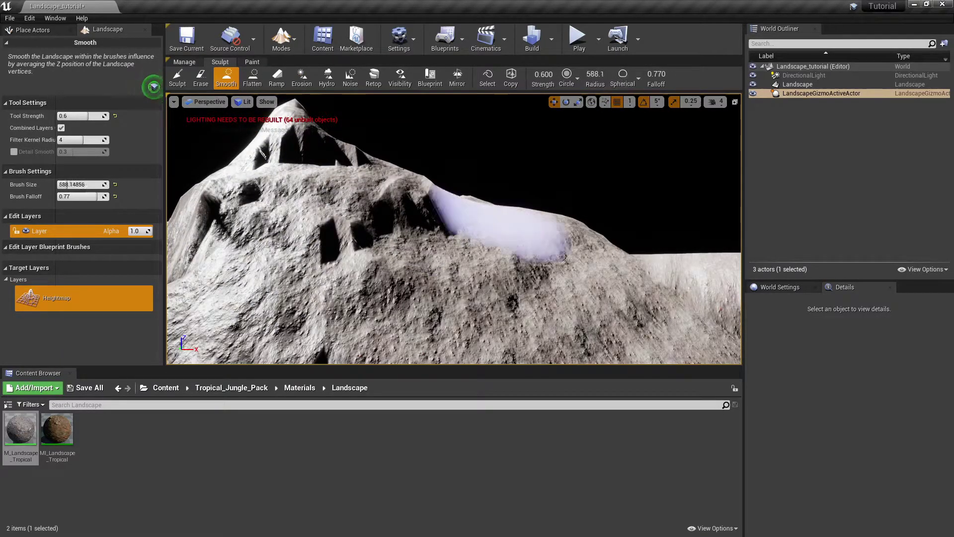
drag(595, 74, 598, 74)
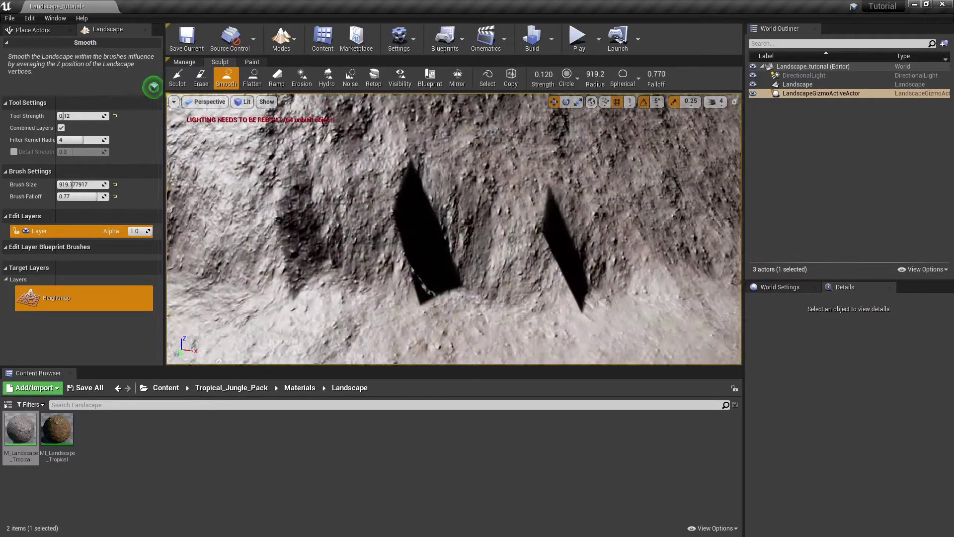
mouse_move(347, 285)
right_down()
mouse_move(347, 248)
mouse_move(348, 285)
mouse_move(564, 170)
right_up()
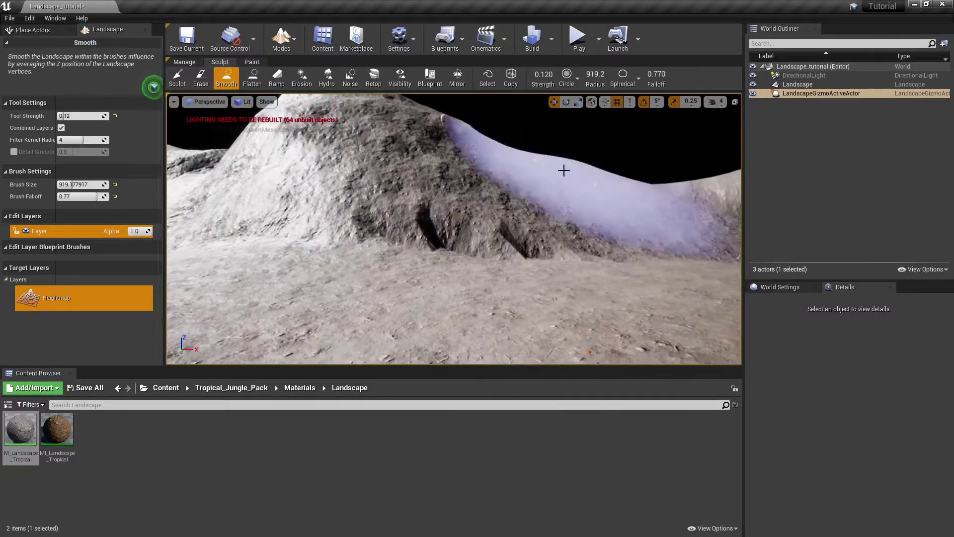
mouse_move(305, 193)
right_down()
mouse_move(305, 144)
mouse_move(305, 193)
right_up()
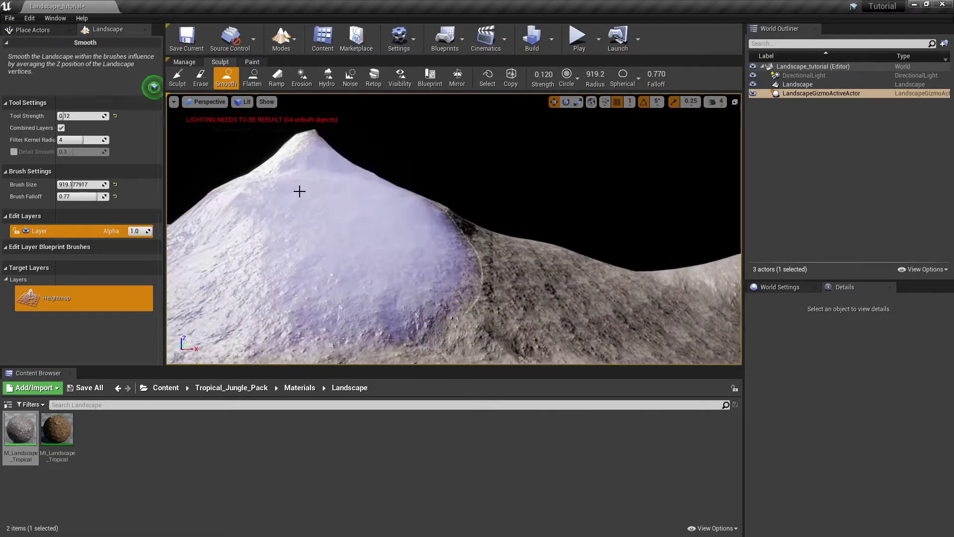
mouse_move(299, 137)
right_down()
mouse_move(310, 199)
mouse_move(299, 149)
right_up()
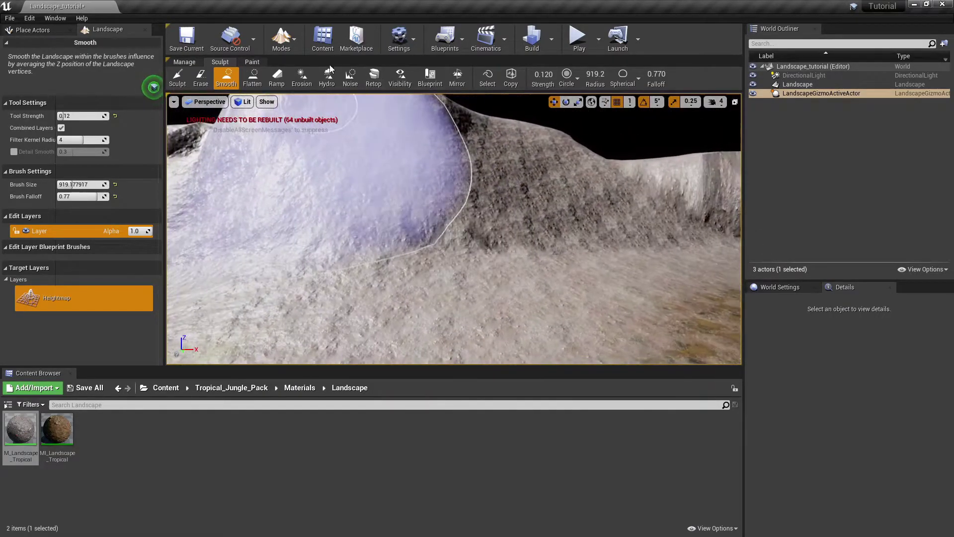
- Apply Hydro erosion to the hill slope at strength 1.0 with a brush radius of about 403
click(327, 77)
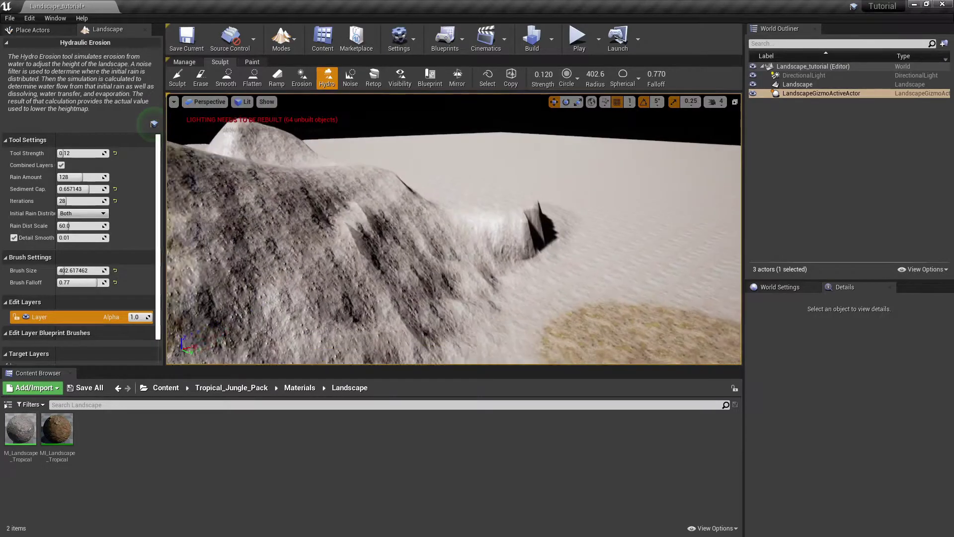
mouse_move(417, 287)
right_down()
mouse_move(422, 279)
mouse_move(410, 277)
mouse_move(417, 287)
right_up()
mouse_move(417, 288)
mouse_down()
mouse_move(416, 231)
mouse_move(445, 219)
mouse_move(444, 229)
mouse_up()
- Apply Hydro erosion to the lower ground, enlarge the brush to radius 2365 with falloff 0.0, and undo the last erosion
right_drag(490, 277, 542, 301)
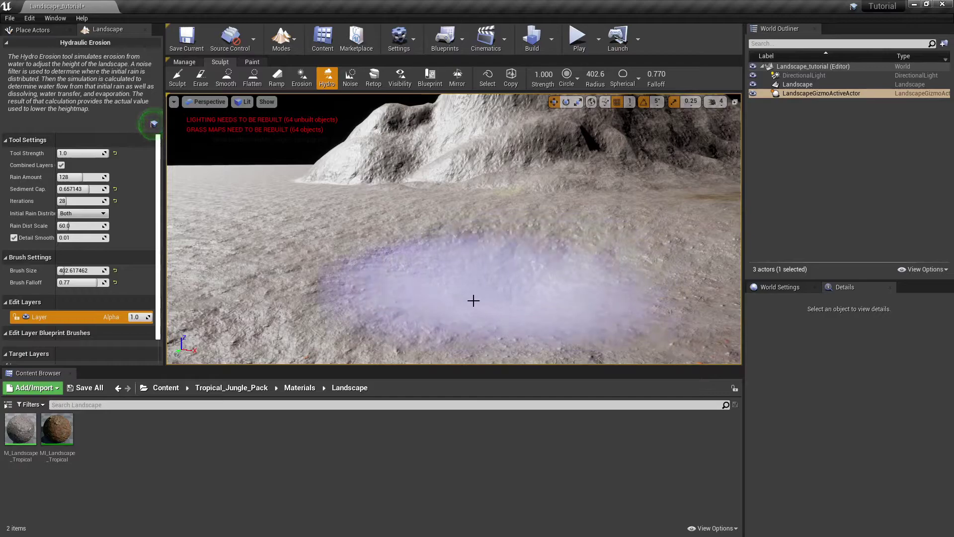
drag(474, 300, 500, 290)
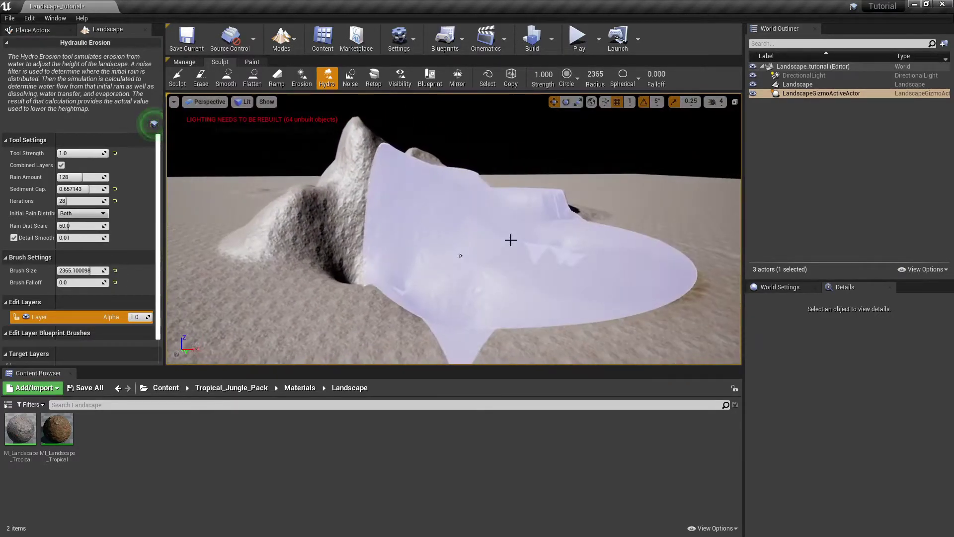
key(ctrl+z)
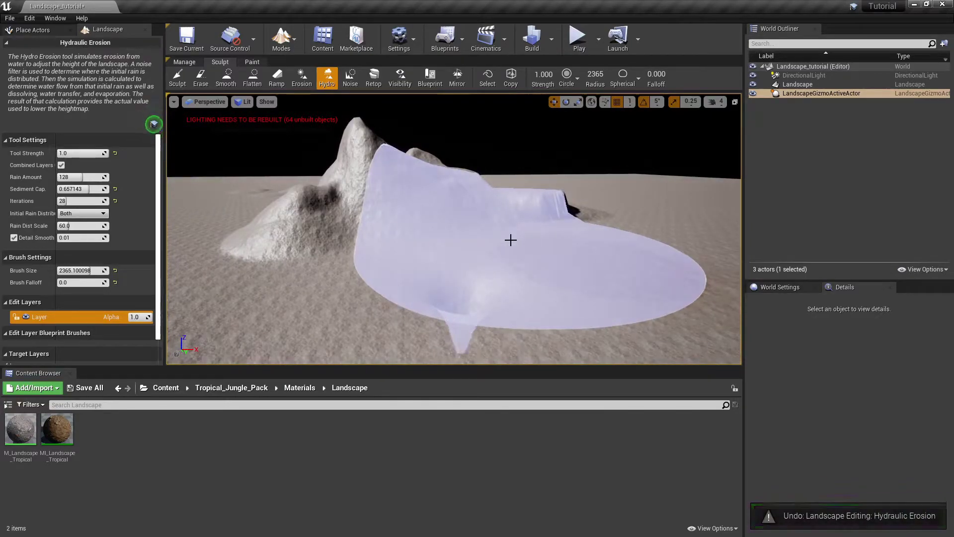
mouse_move(428, 230)
right_down()
mouse_move(444, 246)
mouse_move(427, 246)
right_up()
key(w)
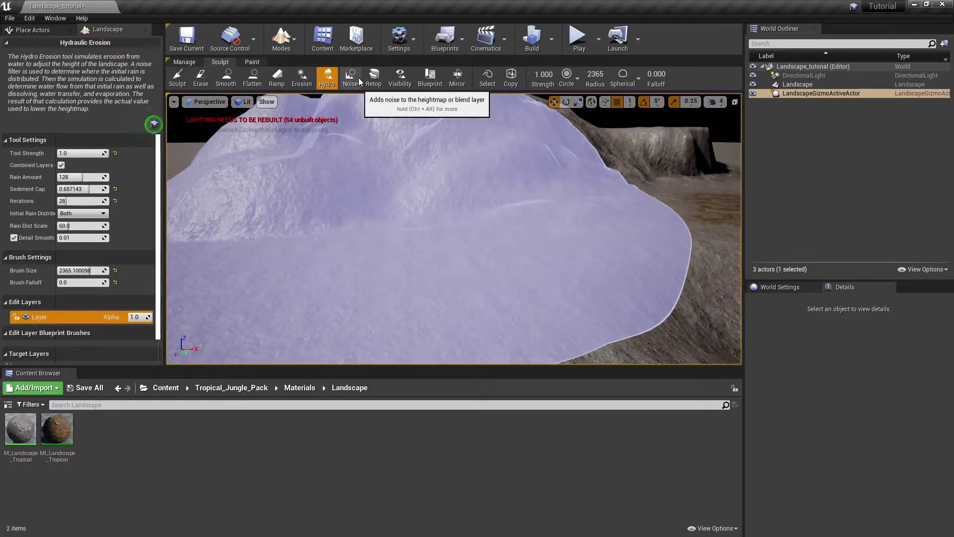
- Roughen the mountain and surrounding ground with the Noise tool at strength 1.0, brush radius 2365 and falloff 0.0
click(354, 82)
drag(420, 186, 411, 179)
mouse_move(411, 179)
right_down()
mouse_move(422, 184)
mouse_move(417, 137)
mouse_move(432, 201)
mouse_move(412, 214)
right_up()
key(s)
key(a)
drag(413, 213, 328, 299)
mouse_move(328, 299)
right_down()
mouse_move(325, 311)
mouse_move(288, 323)
mouse_move(318, 293)
mouse_move(370, 289)
mouse_move(355, 283)
mouse_move(360, 323)
right_up()
key(s)
key(a)
key(s)
drag(412, 219, 238, 199)
key(s)
mouse_move(348, 224)
right_down()
mouse_move(343, 199)
mouse_move(403, 204)
mouse_move(378, 217)
mouse_move(356, 200)
right_up()
key(s)
drag(356, 200, 545, 293)
right_drag(546, 294, 437, 338)
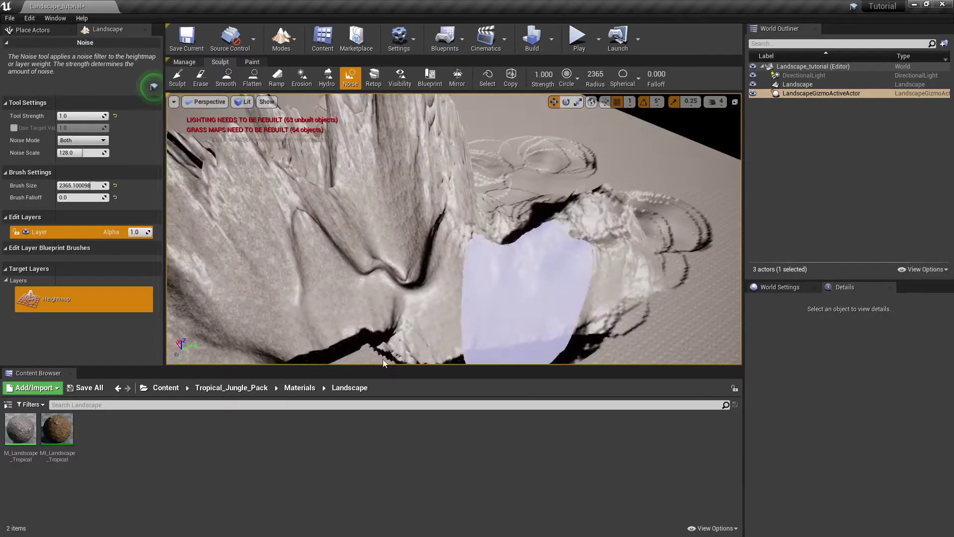
drag(456, 311, 565, 279)
right_drag(565, 279, 569, 315)
drag(613, 253, 628, 264)
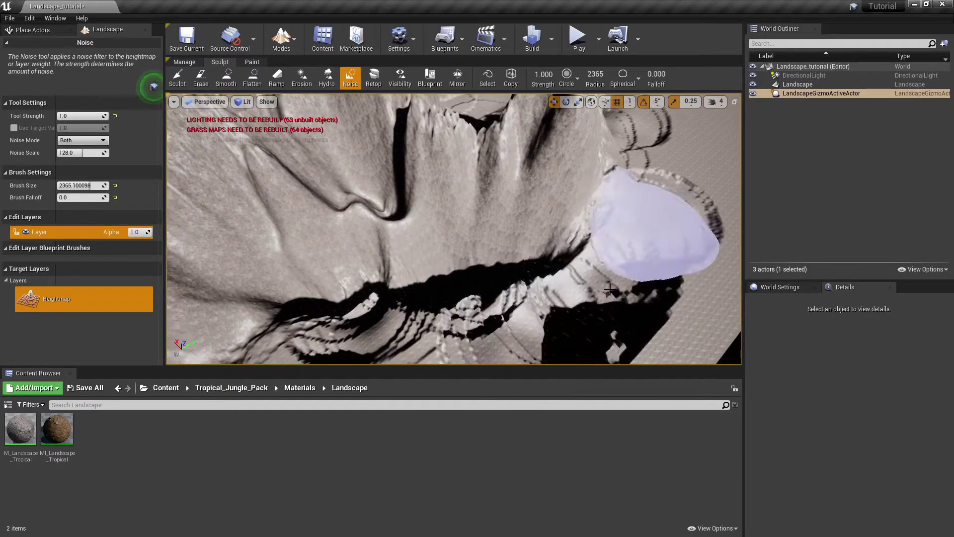
- Try roughening more of the mountain slope with the Noise tool at strength 1.0, and undo the last two edits
mouse_move(538, 300)
mouse_down()
mouse_move(597, 258)
mouse_move(500, 244)
mouse_move(368, 251)
mouse_up()
right_drag(368, 252, 266, 224)
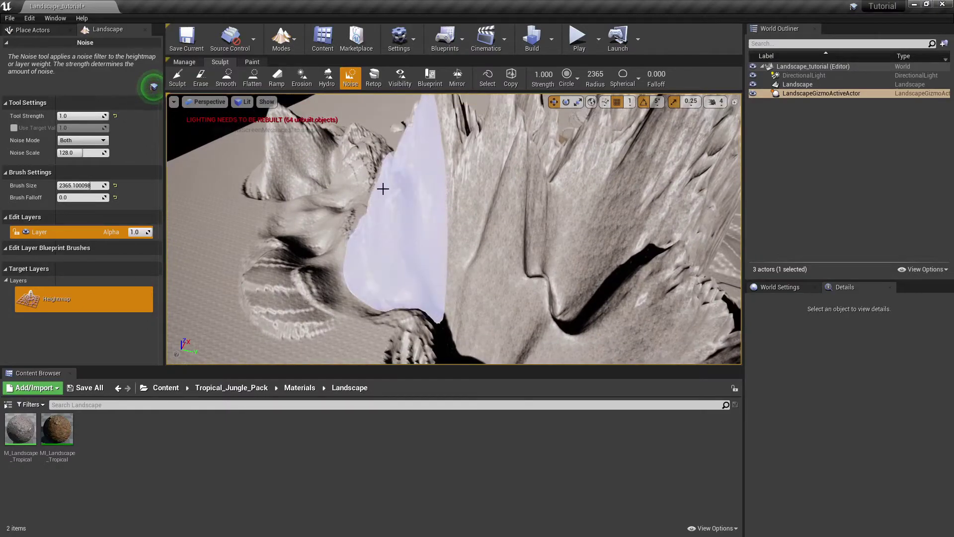
key(ctrl+z)
key(ctrl+z)
- Mask out a hole in the flat ground at the mountain's foot with the Visibility tool, brush radius 2365 and falloff 0.0
click(405, 85)
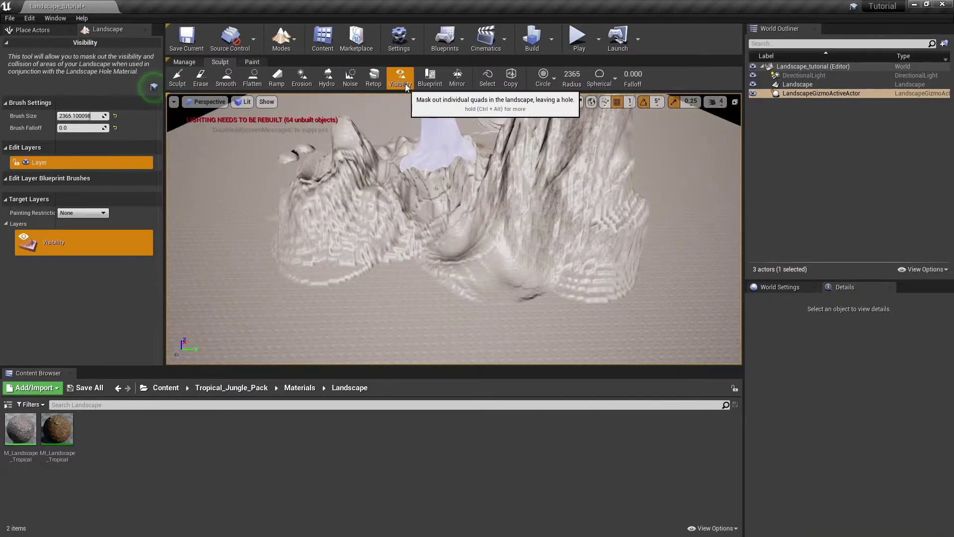
mouse_move(411, 240)
right_down()
mouse_move(461, 269)
mouse_move(445, 266)
right_up()
mouse_move(411, 240)
mouse_down()
mouse_move(411, 264)
mouse_move(497, 202)
mouse_up()
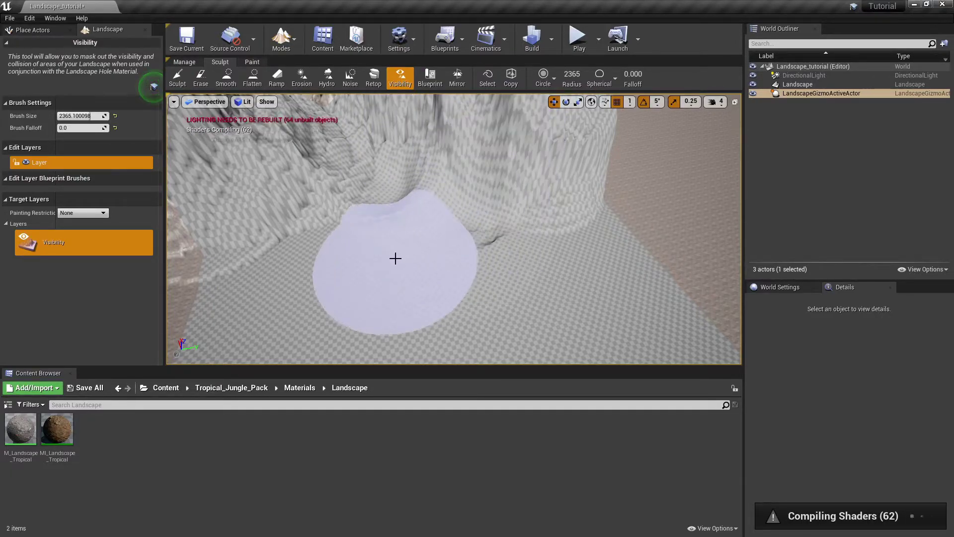
right_drag(478, 308, 602, 338)
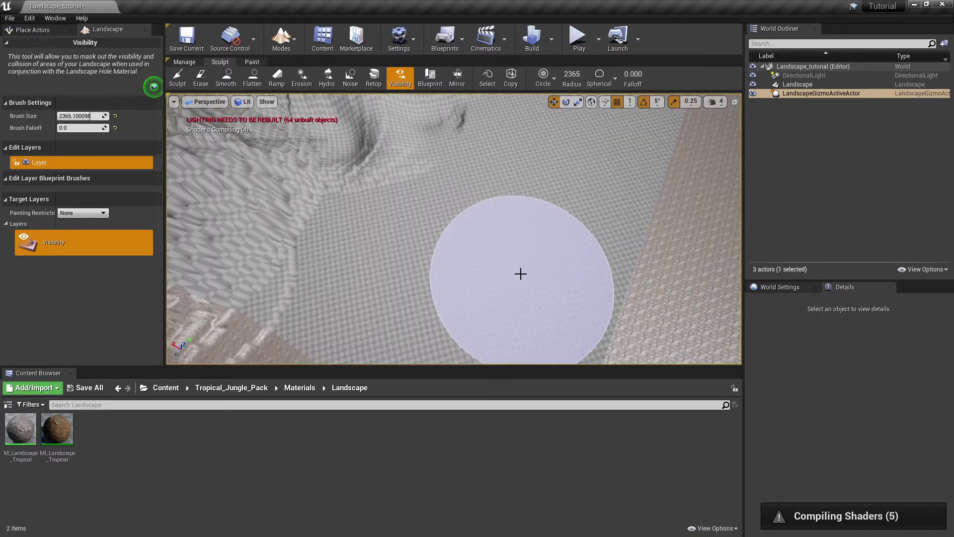
right_drag(520, 274, 621, 124)
key(w)
key(d)
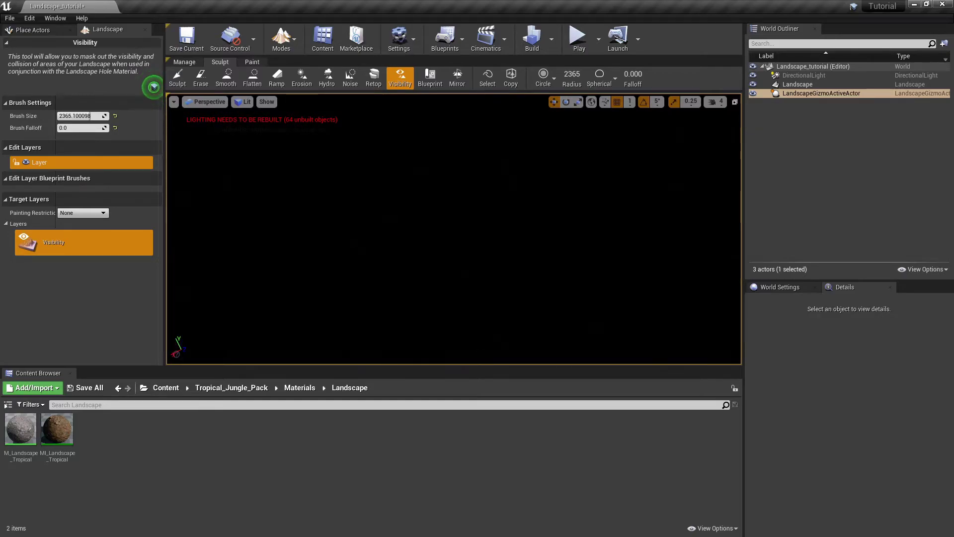
right_drag(621, 124, 646, 125)
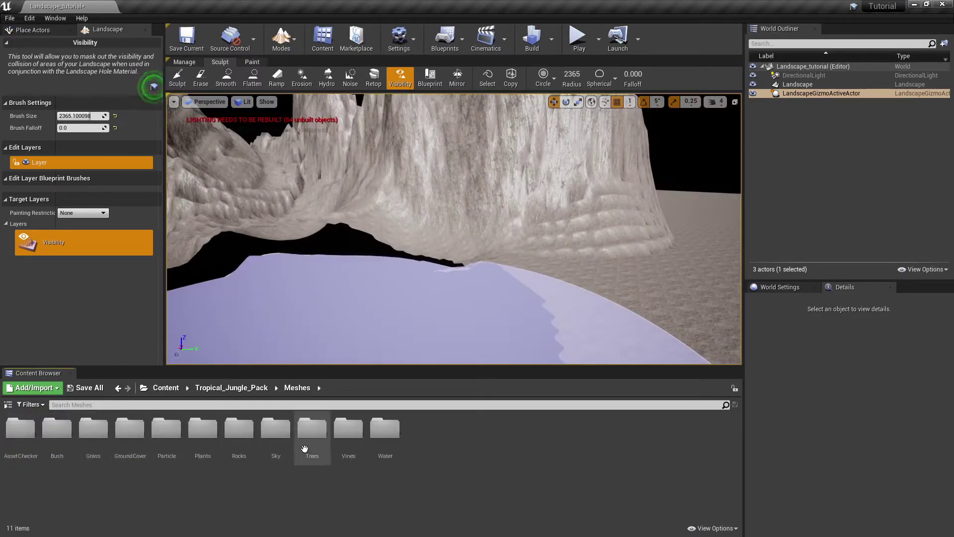
- Place the SM_Tree_Tropic_02 mesh from the Trees folder beside the hole and select it in Select mode
double_click(305, 449)
click(604, 428)
drag(601, 289, 590, 332)
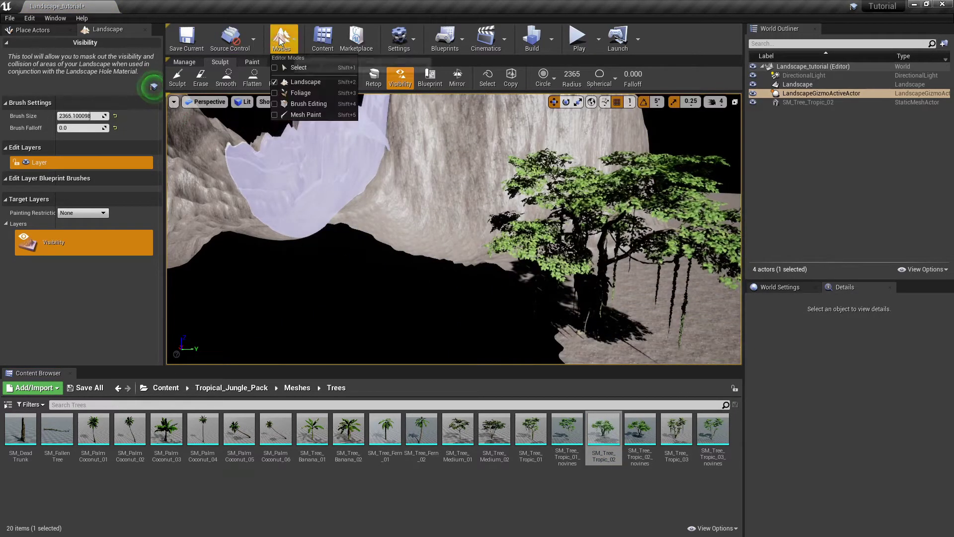
click(301, 69)
click(591, 271)
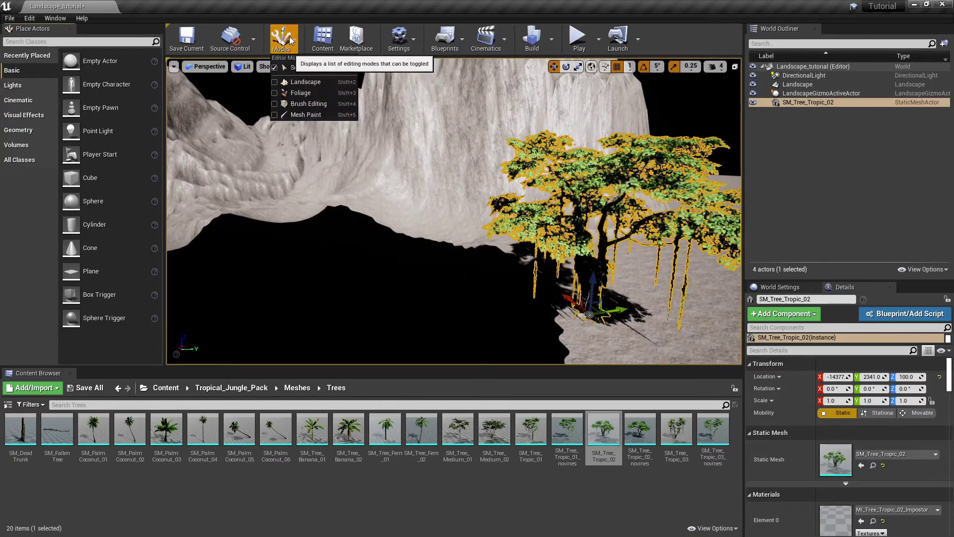
- Move the tropical tree across the hole in the landscape and delete it
drag(598, 303, 383, 412)
right_drag(486, 194, 490, 251)
key(w)
mouse_move(376, 170)
mouse_down()
mouse_move(382, 248)
mouse_move(373, 143)
mouse_move(394, 259)
mouse_move(374, 152)
mouse_up()
key(Delete)
- Undo the tree edits and the Visibility hole, and focus the view on the landscape gizmo
mouse_move(442, 175)
right_down()
mouse_move(450, 171)
mouse_move(448, 119)
mouse_move(527, 194)
mouse_move(483, 172)
mouse_move(442, 181)
right_up()
key(ctrl+z)
key(ctrl+z)
key(ctrl+z)
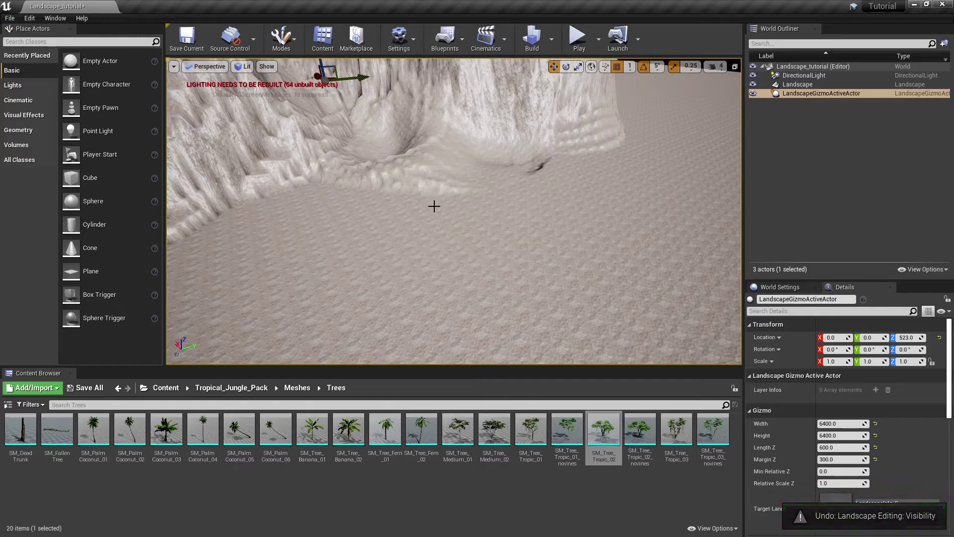
key(f)
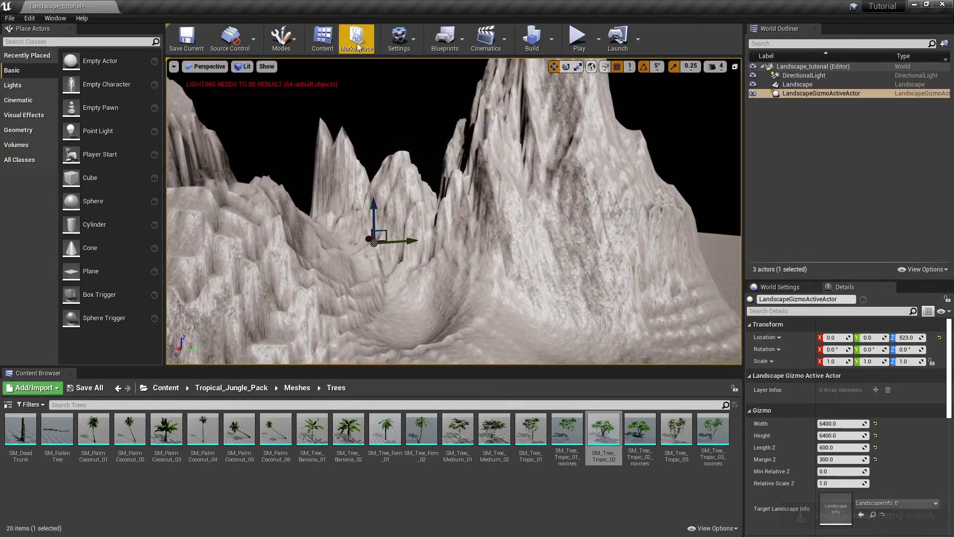
- Examine the landscape Resize tool's section size, sections per component and resize mode options in Landscape mode
click(281, 40)
click(305, 82)
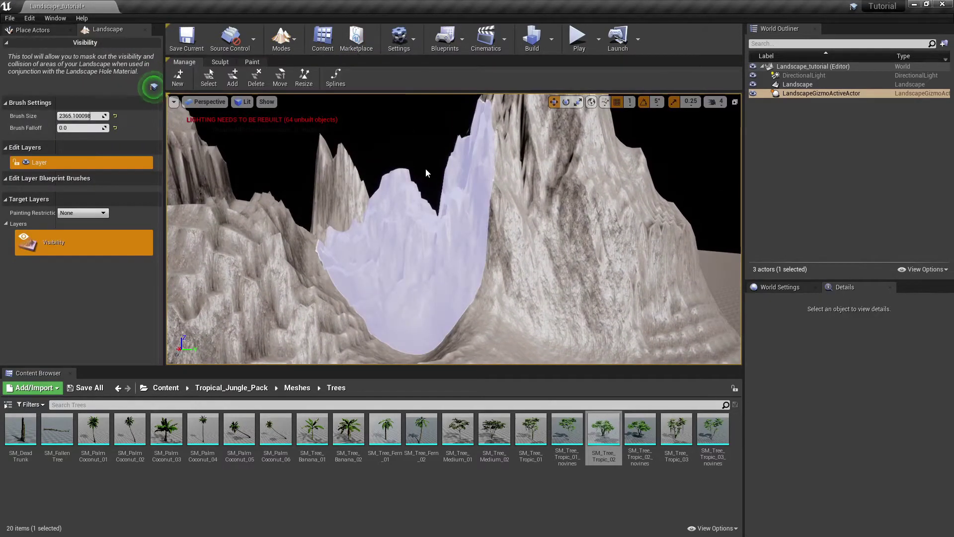
click(304, 77)
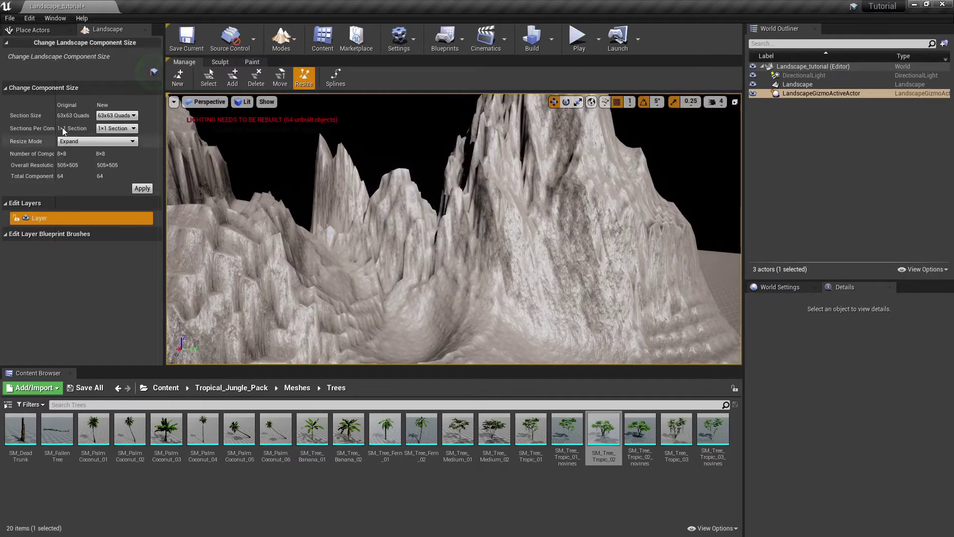
right_drag(209, 175, 174, 142)
click(128, 116)
click(117, 117)
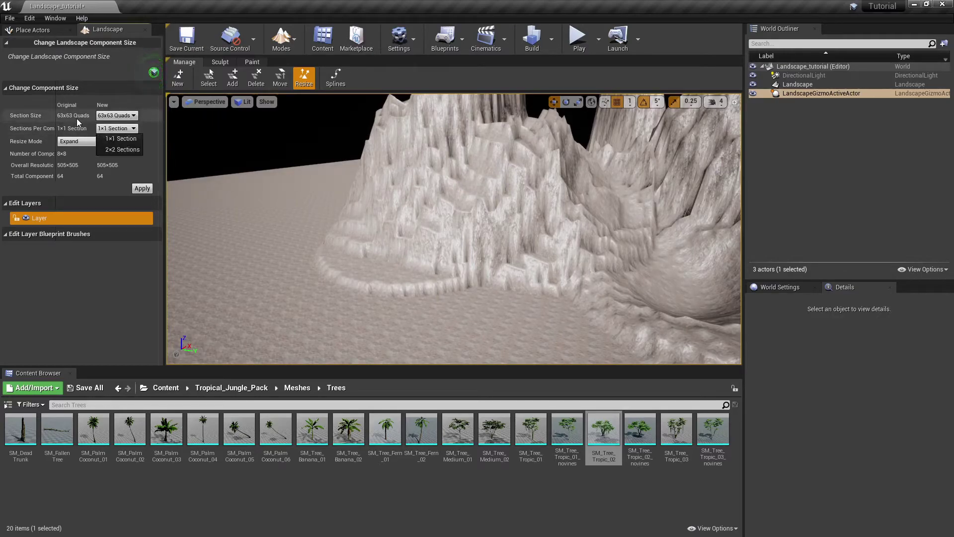
click(77, 144)
click(76, 144)
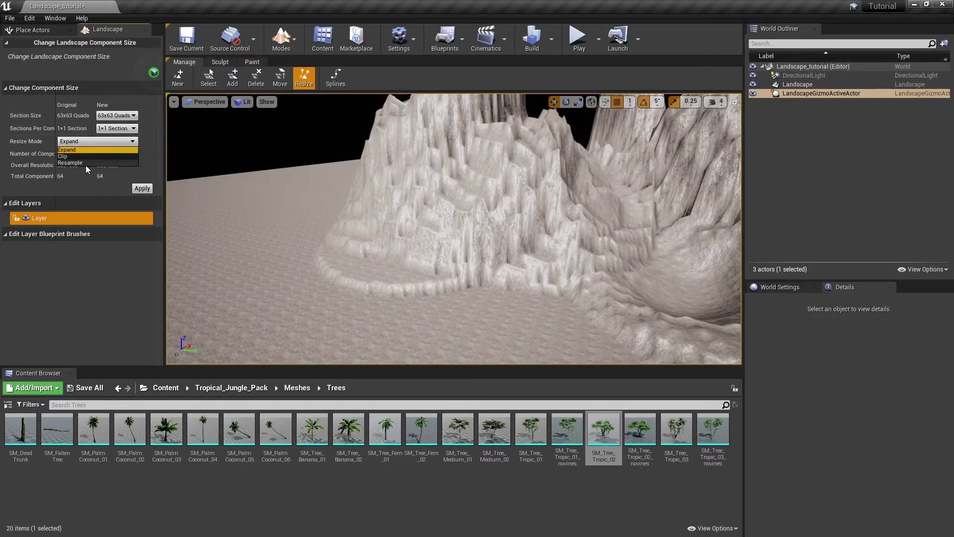
click(79, 124)
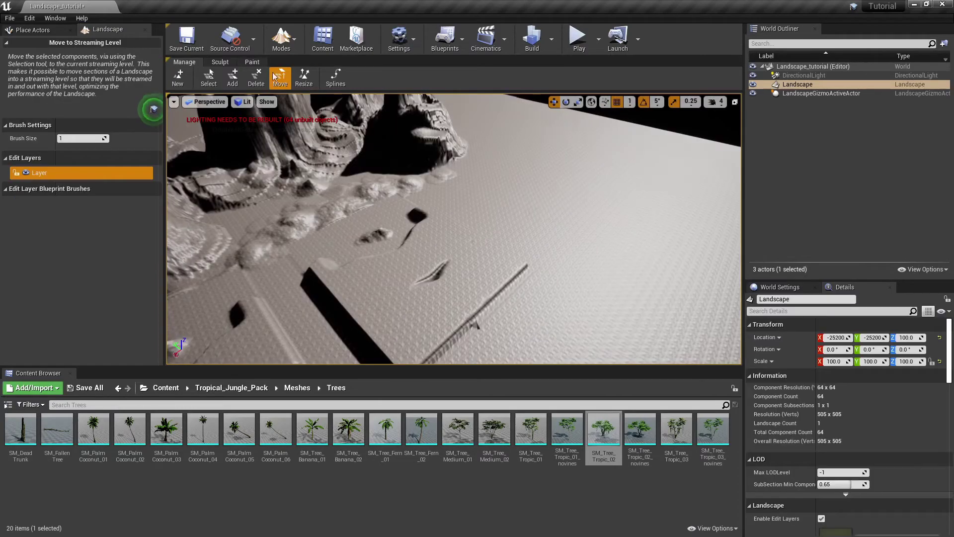
- Switch from Landscape mode to Select mode and inspect the flat ground up close
click(288, 41)
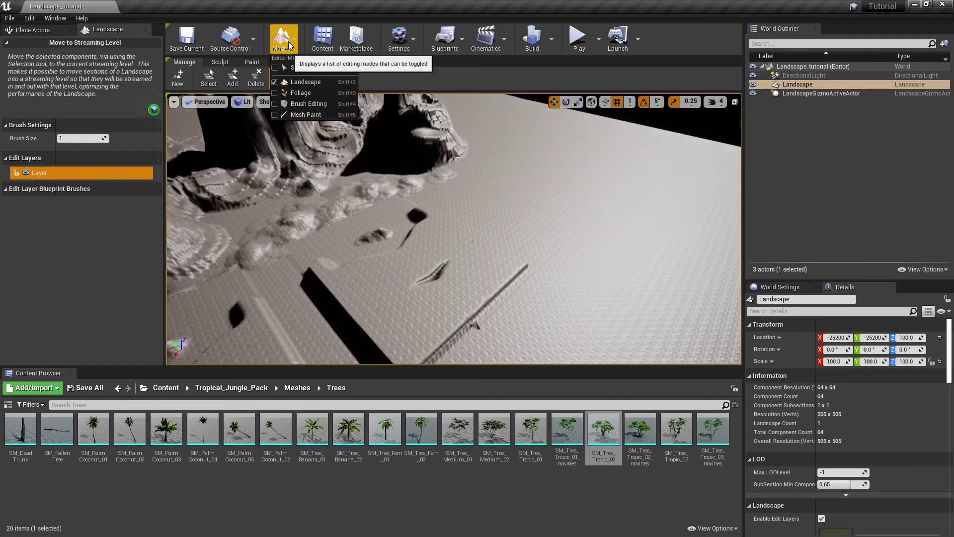
click(309, 68)
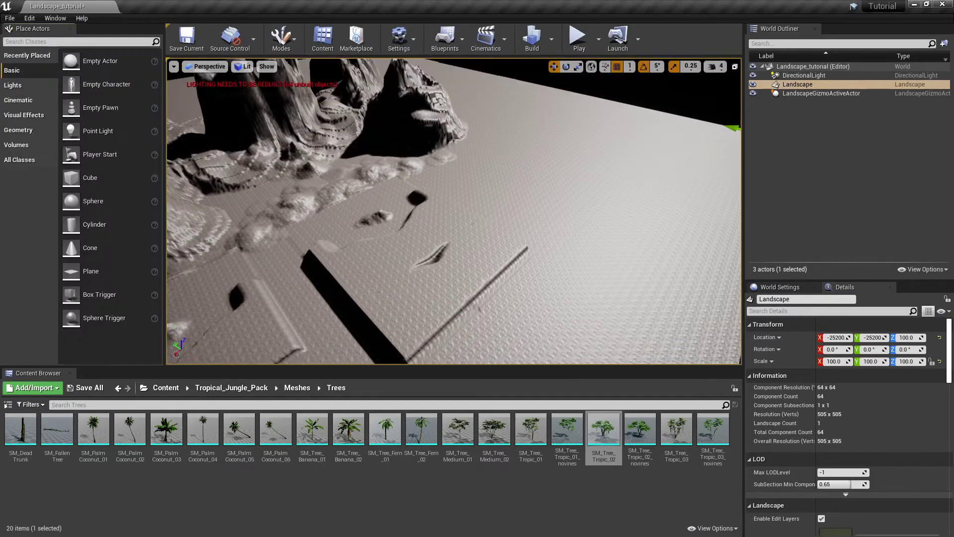
right_drag(454, 211, 415, 236)
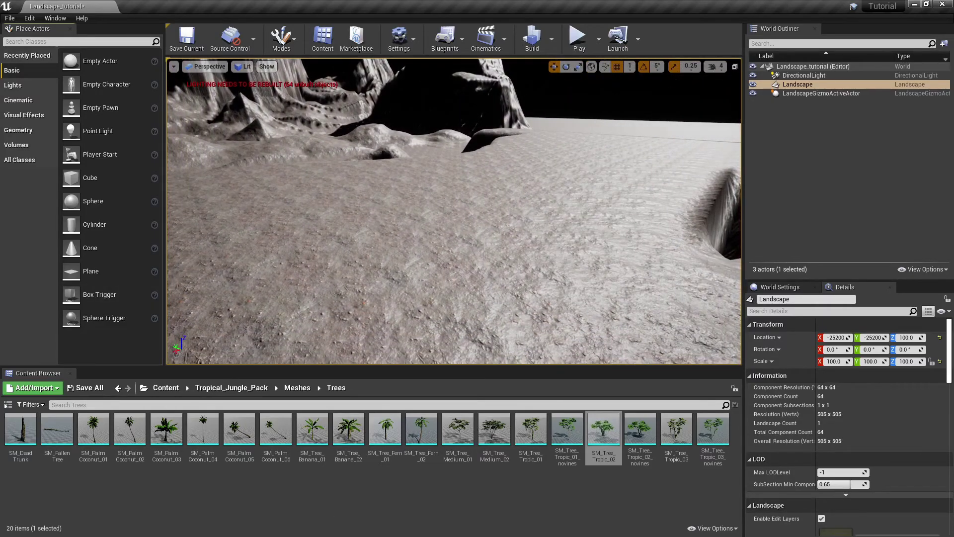